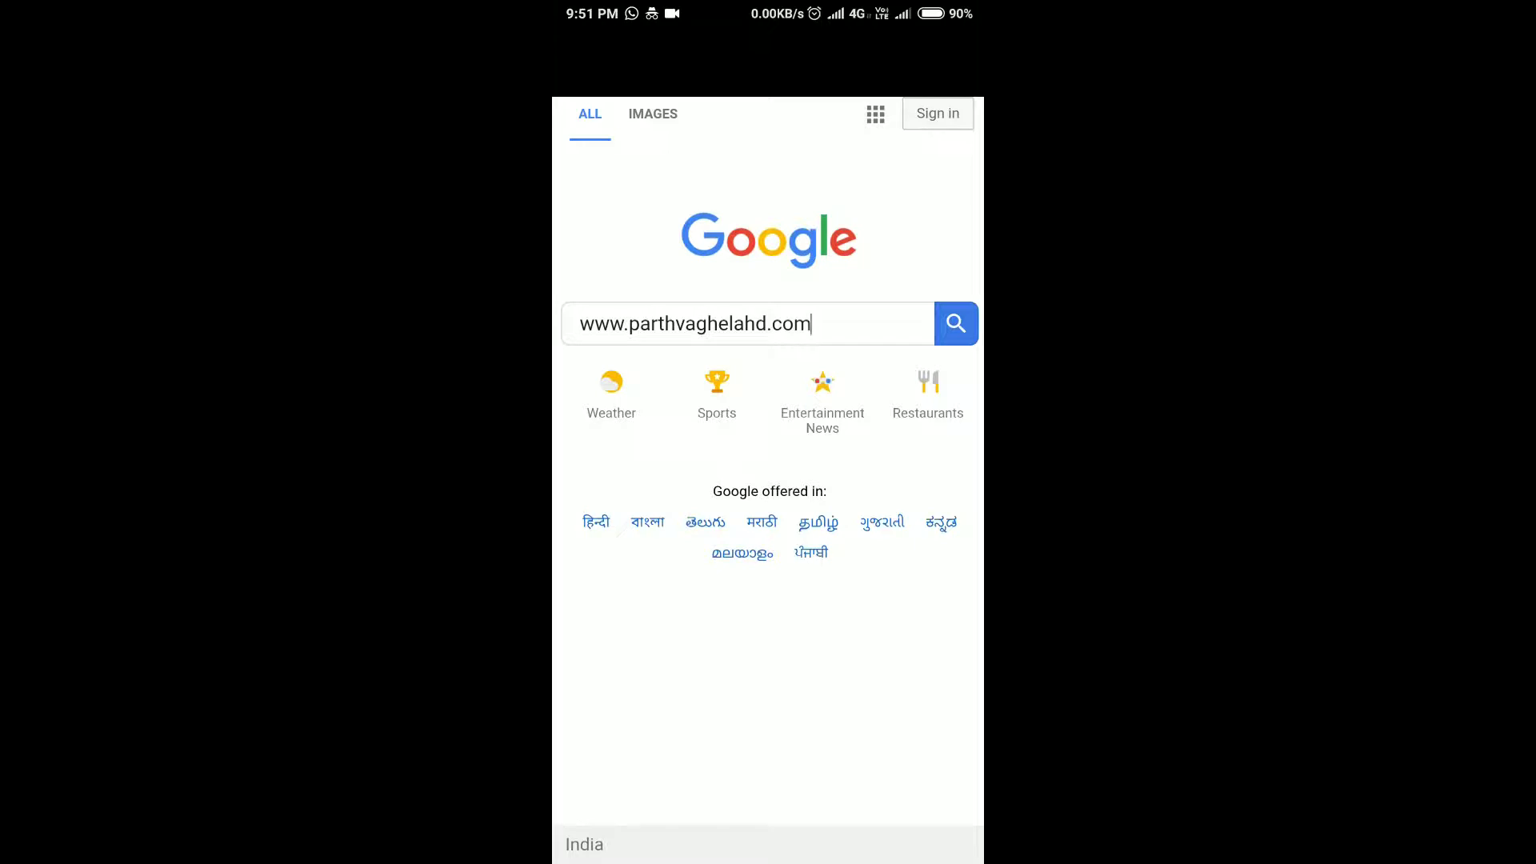
Step: Replace the web address in the Google search box with the creator's channel name and run the search
scroll(768, 480, "up", 1)
left_click(812, 324)
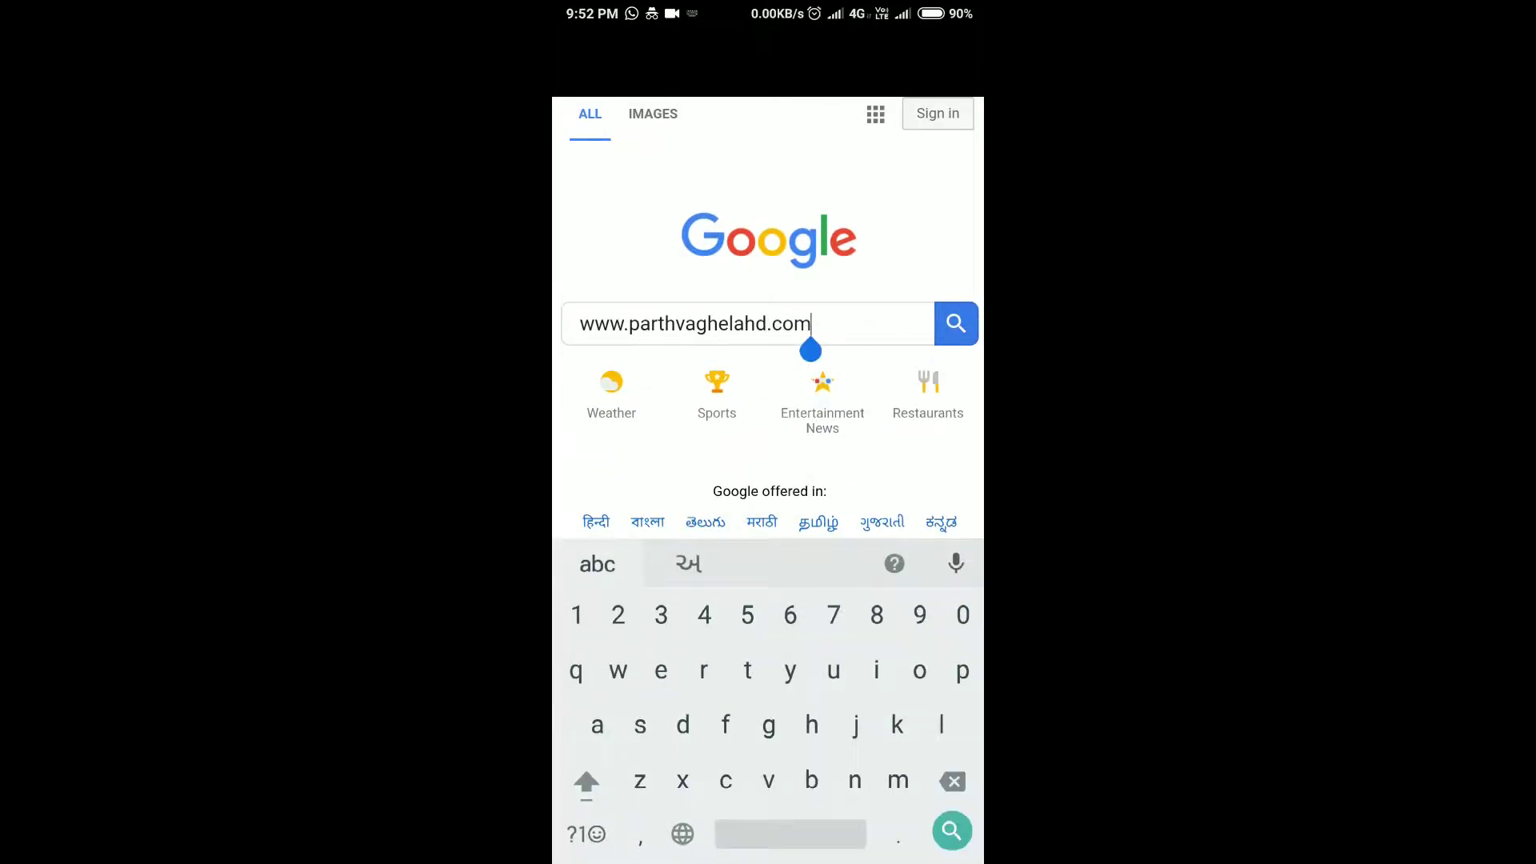
key("BackSpace")
key("BackSpace")
key("BackSpace")
key("BackSpace")
key("BackSpace")
key("BackSpace")
key("BackSpace")
key("BackSpace")
key("BackSpace")
key("BackSpace")
key("BackSpace")
key("BackSpace")
key("BackSpace")
key("BackSpace")
key("BackSpace")
key("BackSpace")
key("BackSpace")
key("BackSpace")
key("BackSpace")
key("BackSpace")
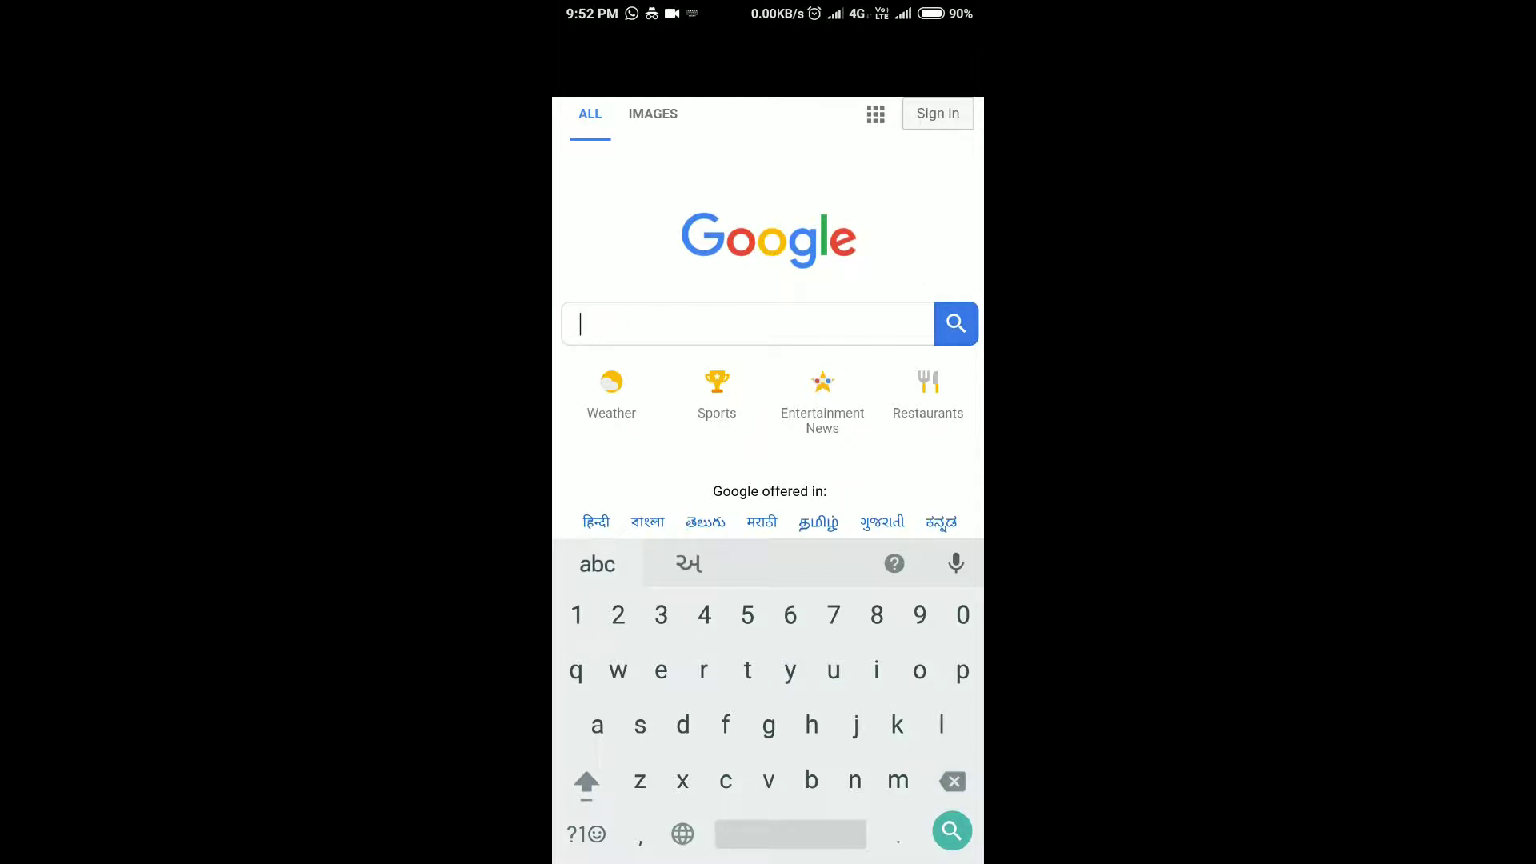
type("parth ")
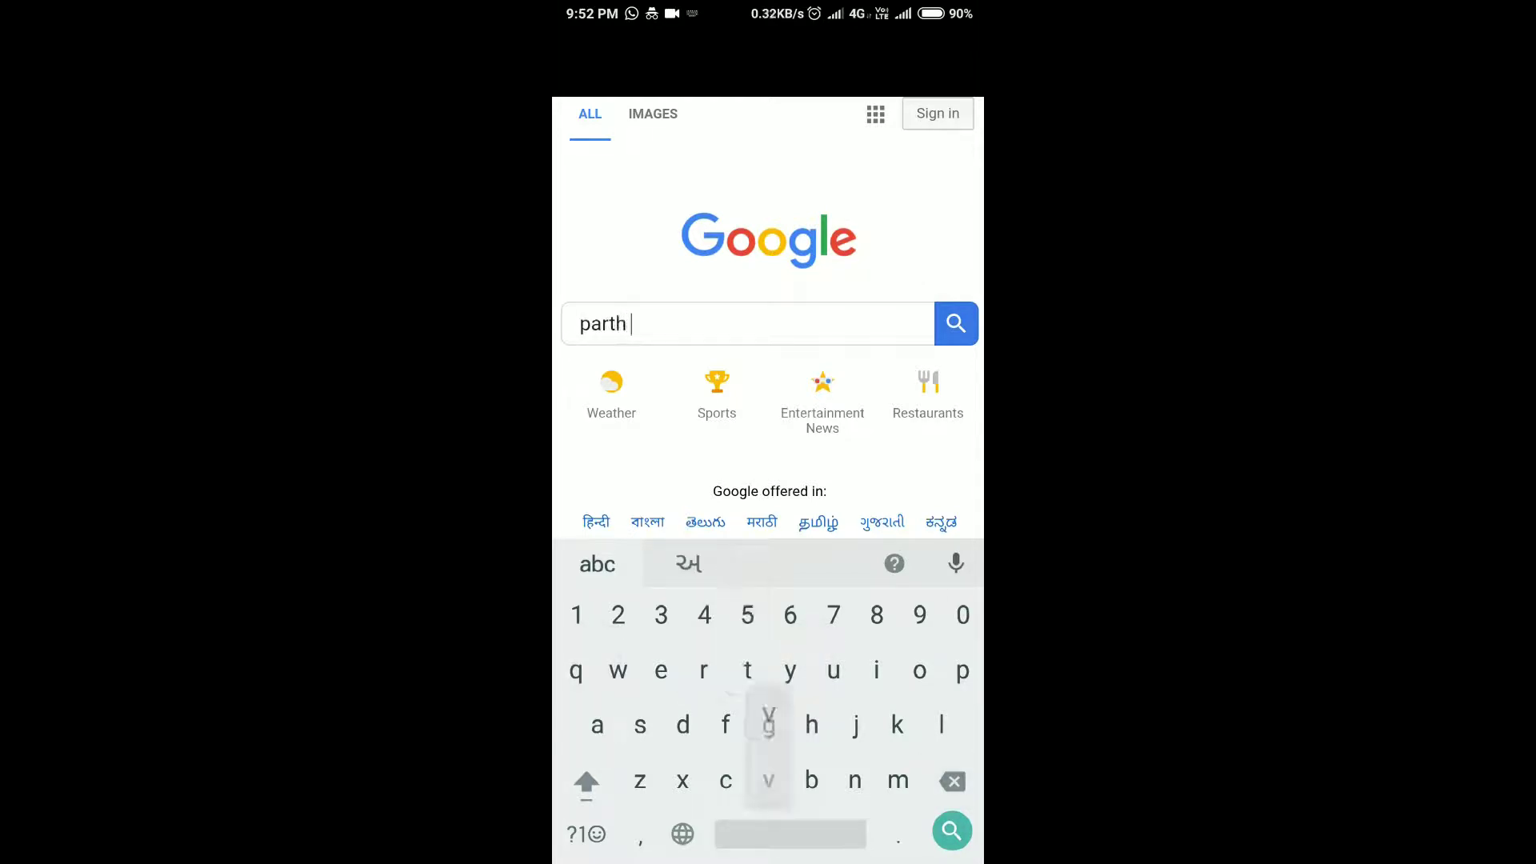
type("vaghela hd")
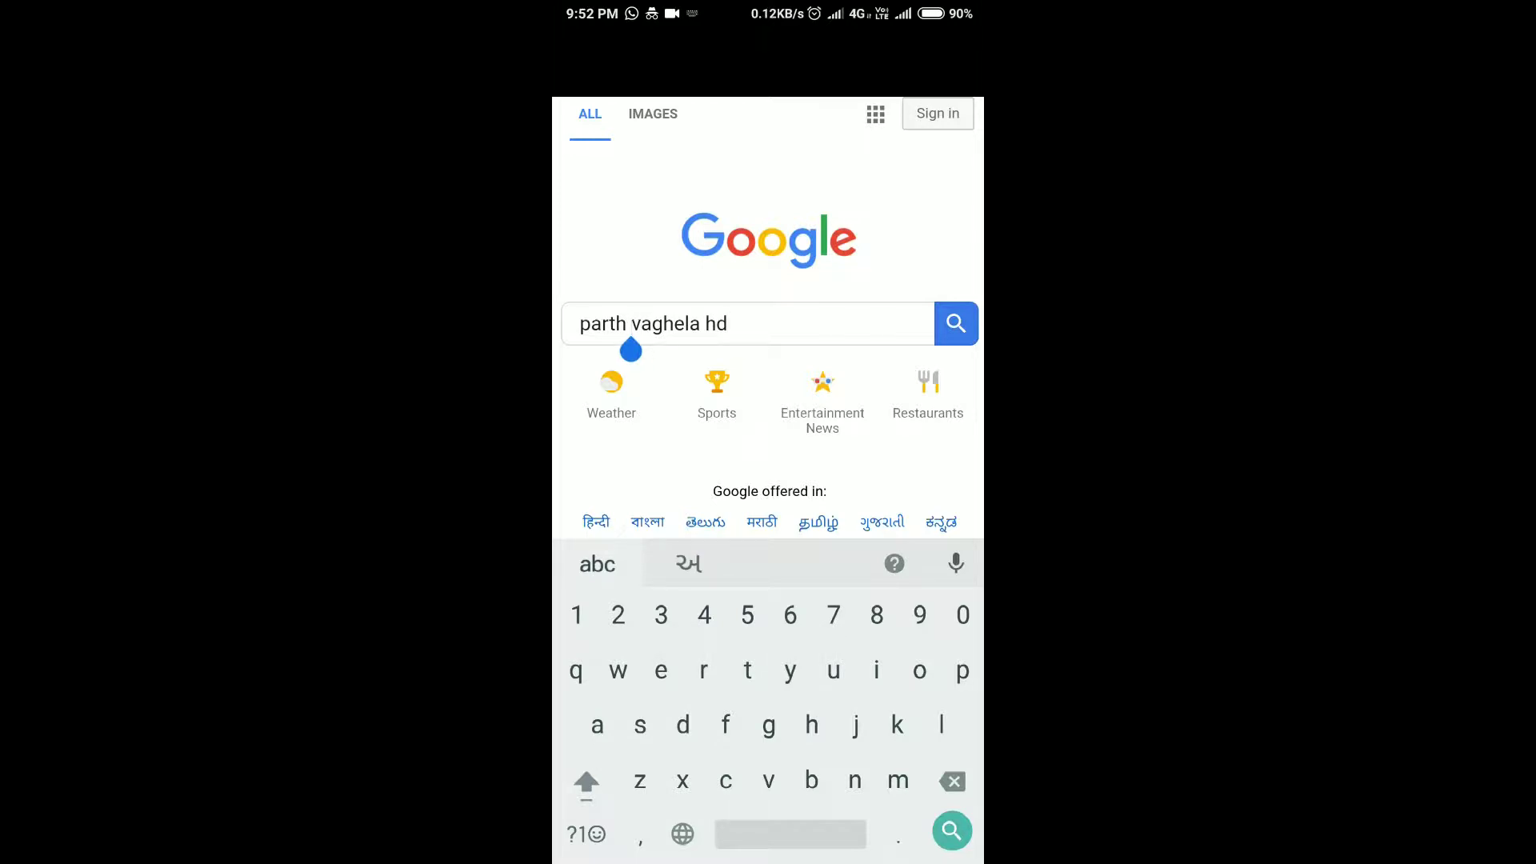
key("BackSpace")
key("Return")
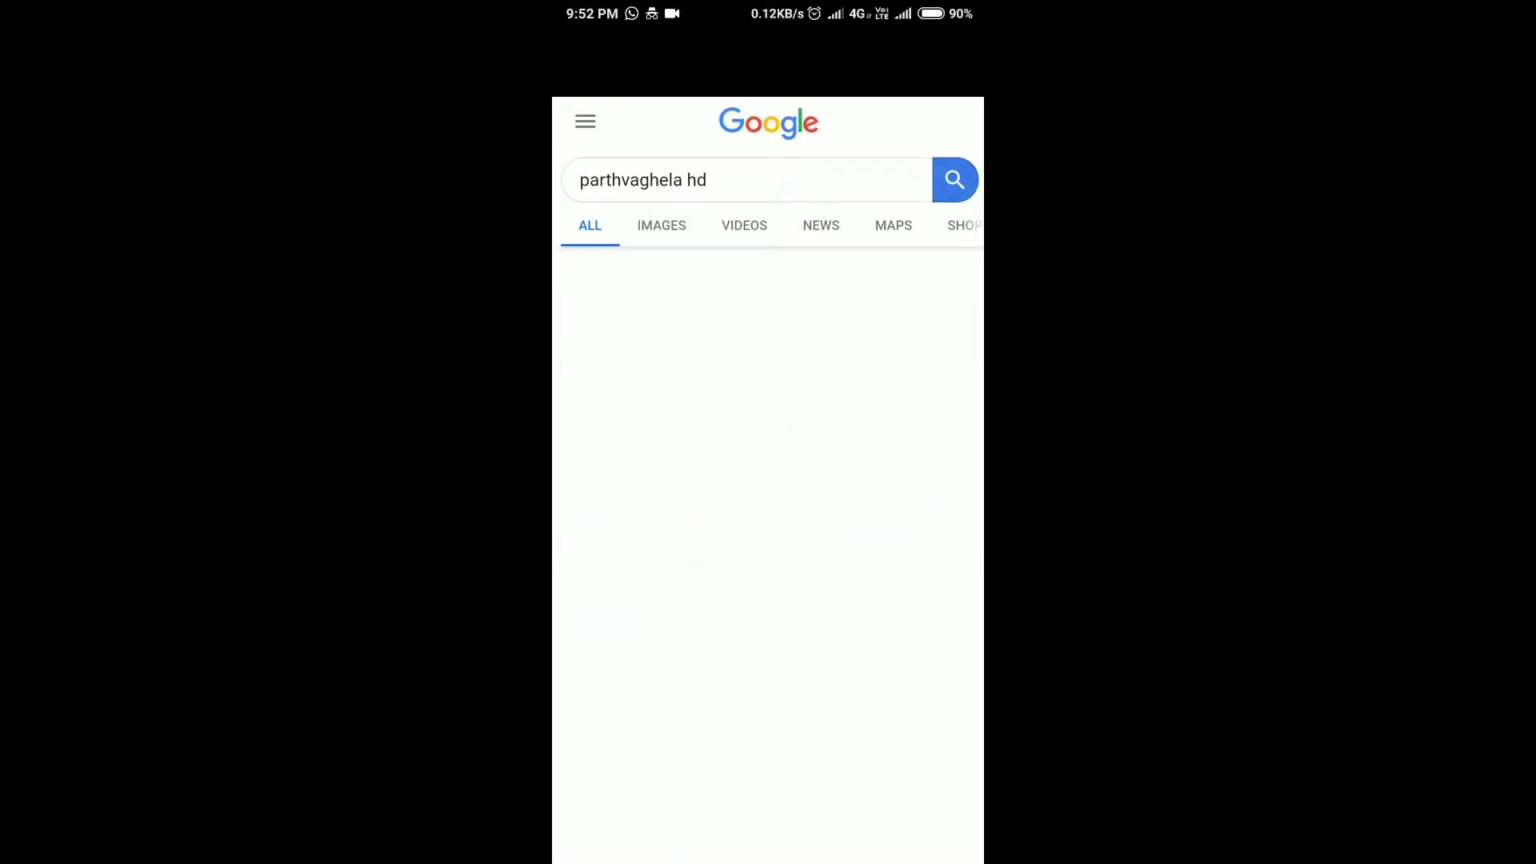
Step: Look through the search results for the creator's YouTube channel and editing-materials website
scroll(768, 480, "down", 5)
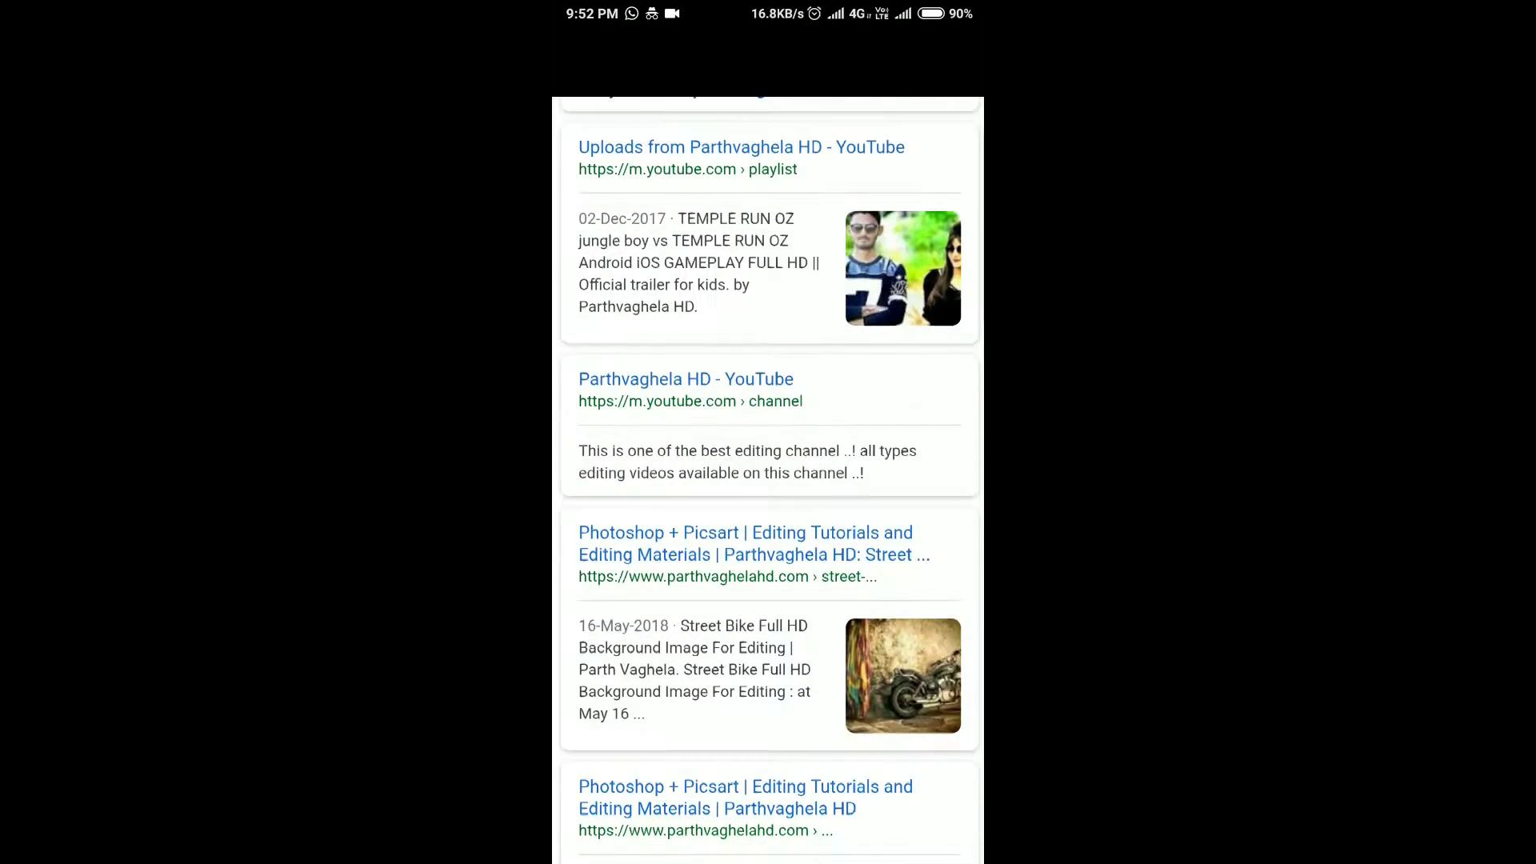
scroll(768, 480, "down", 2)
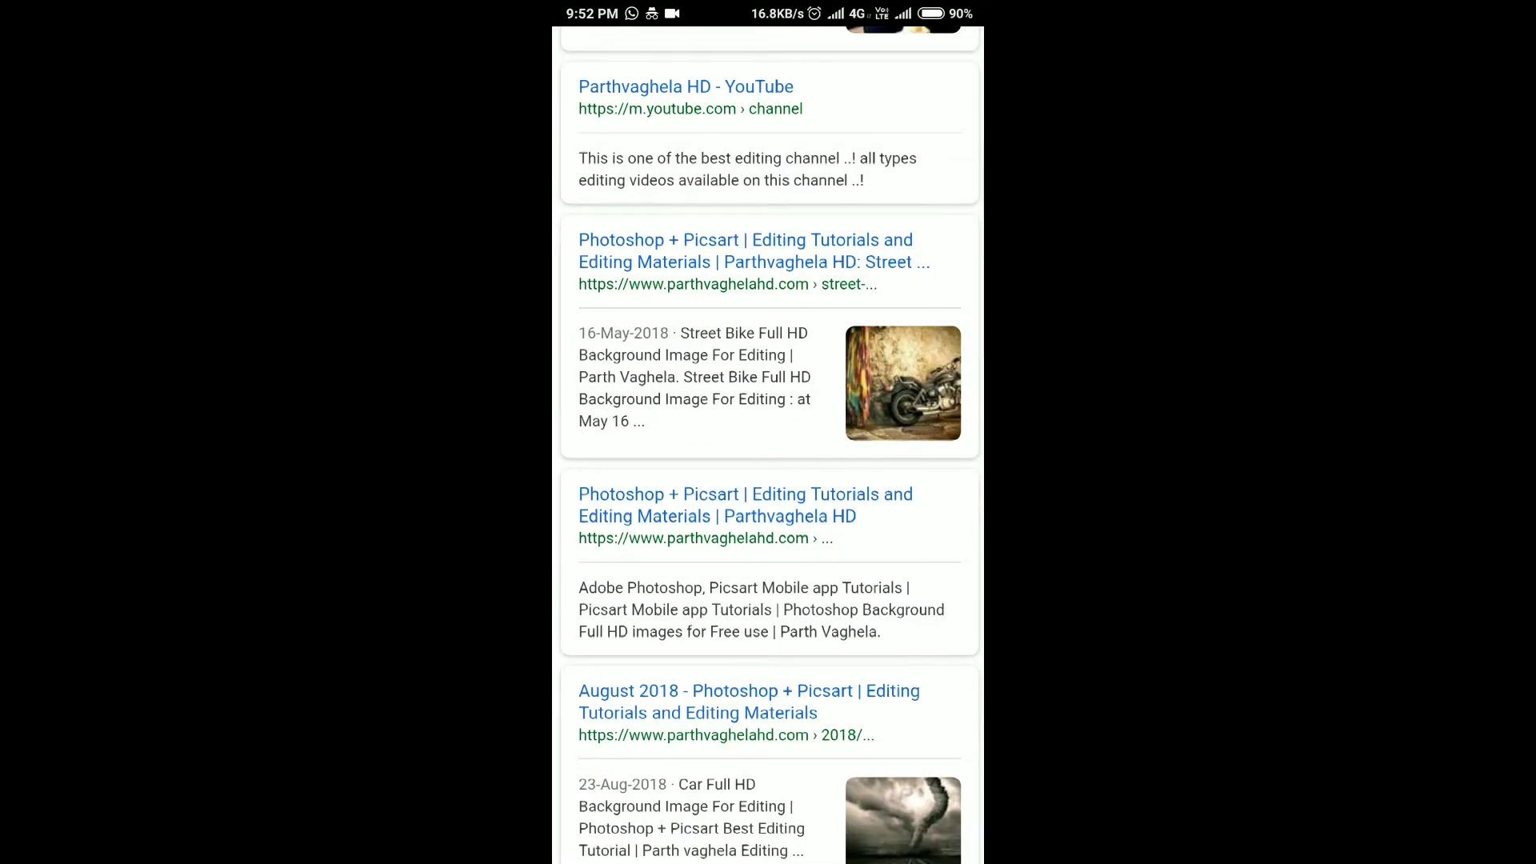
scroll(768, 480, "down", 2)
scroll(768, 480, "up", 8)
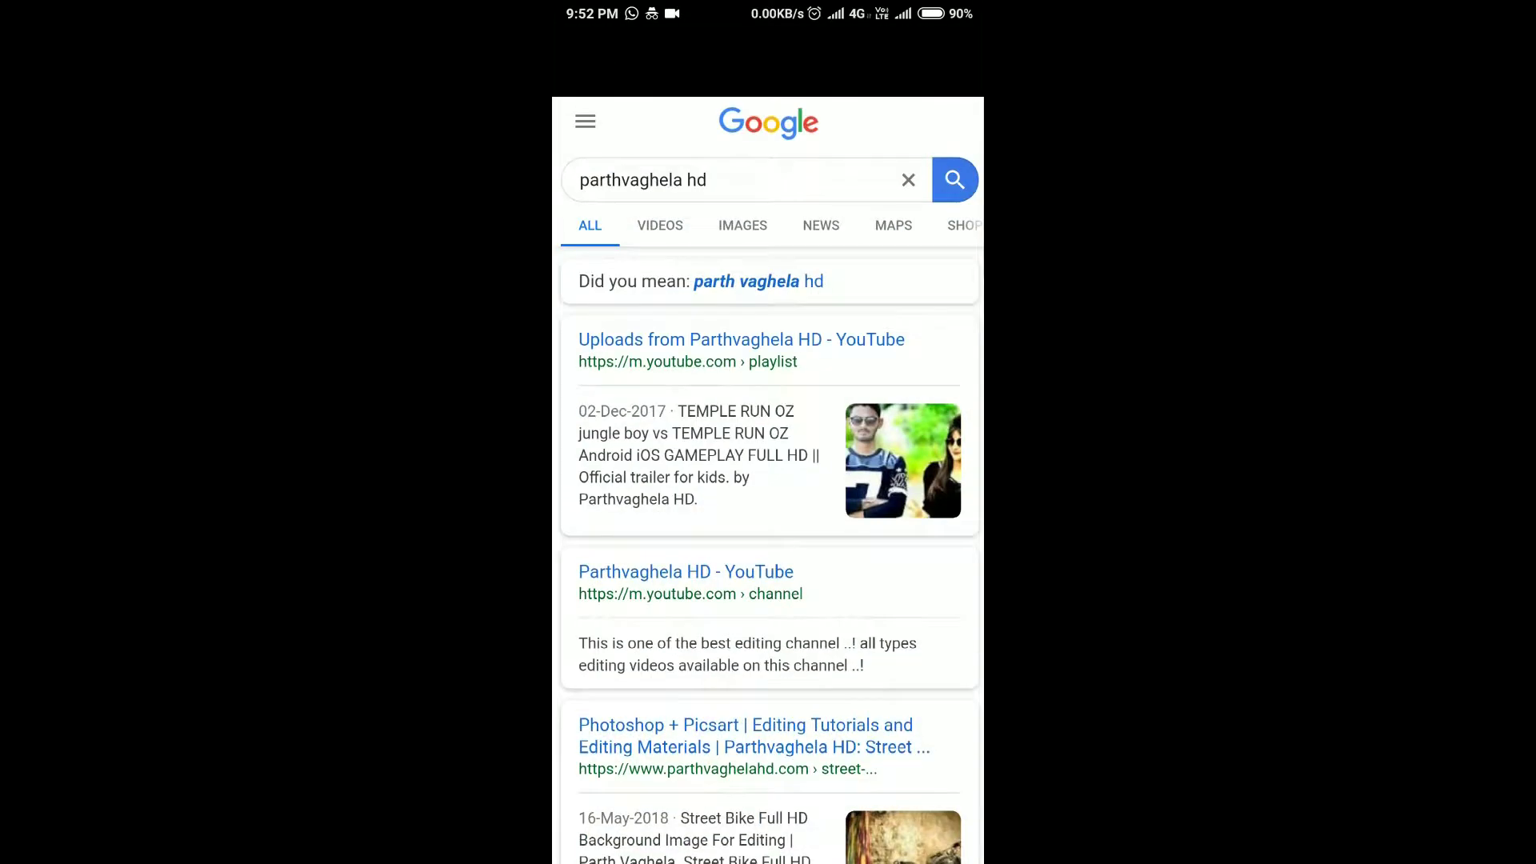
scroll(768, 480, "down", 10)
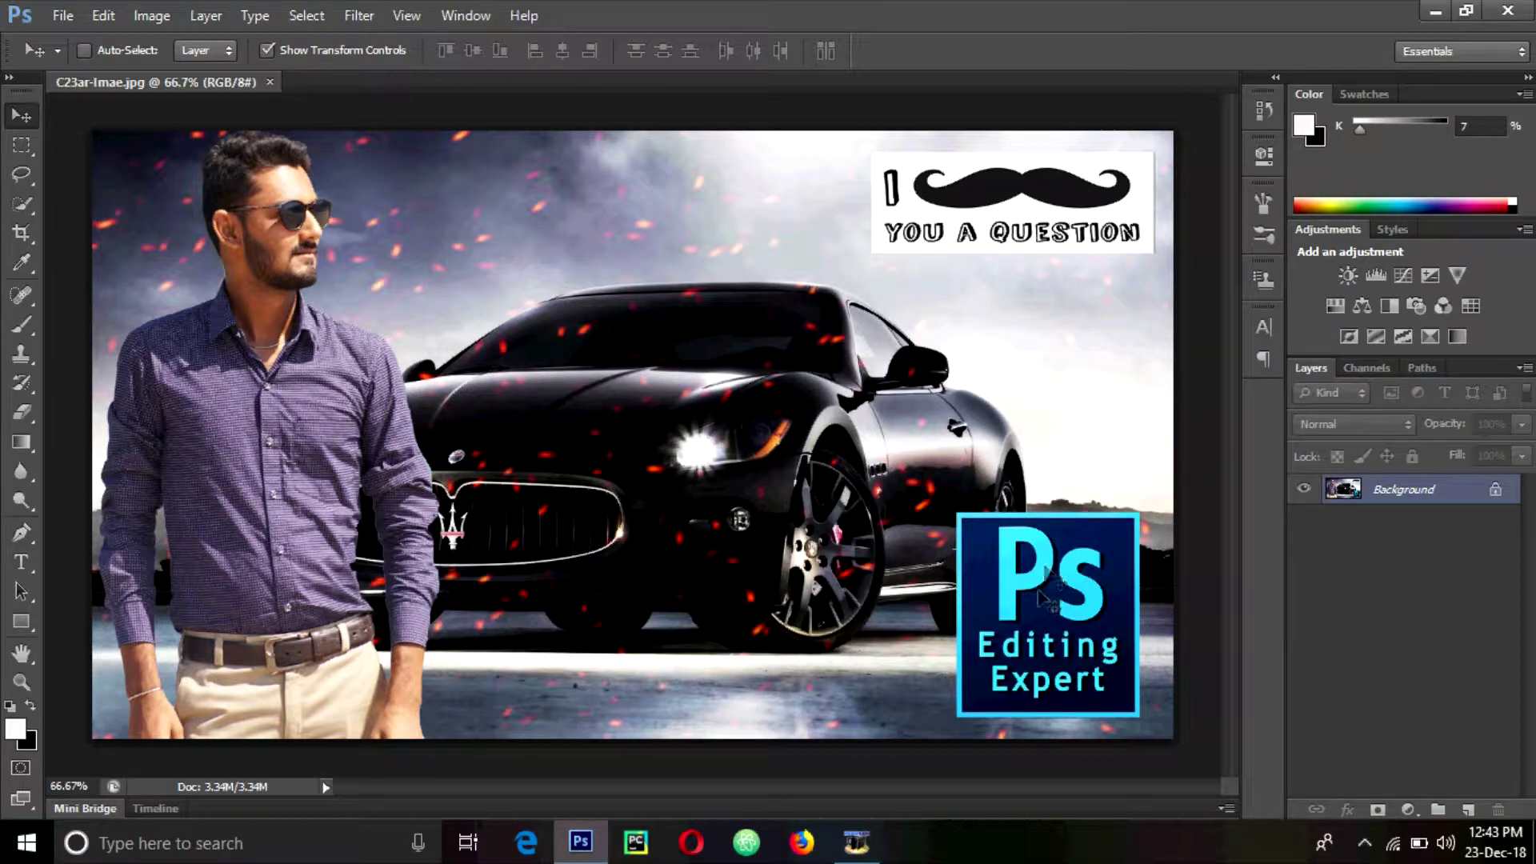
Step: In Photoshop, open the background photo Car-Imae.jpg from New folder
left_click(62, 15)
left_click(80, 63)
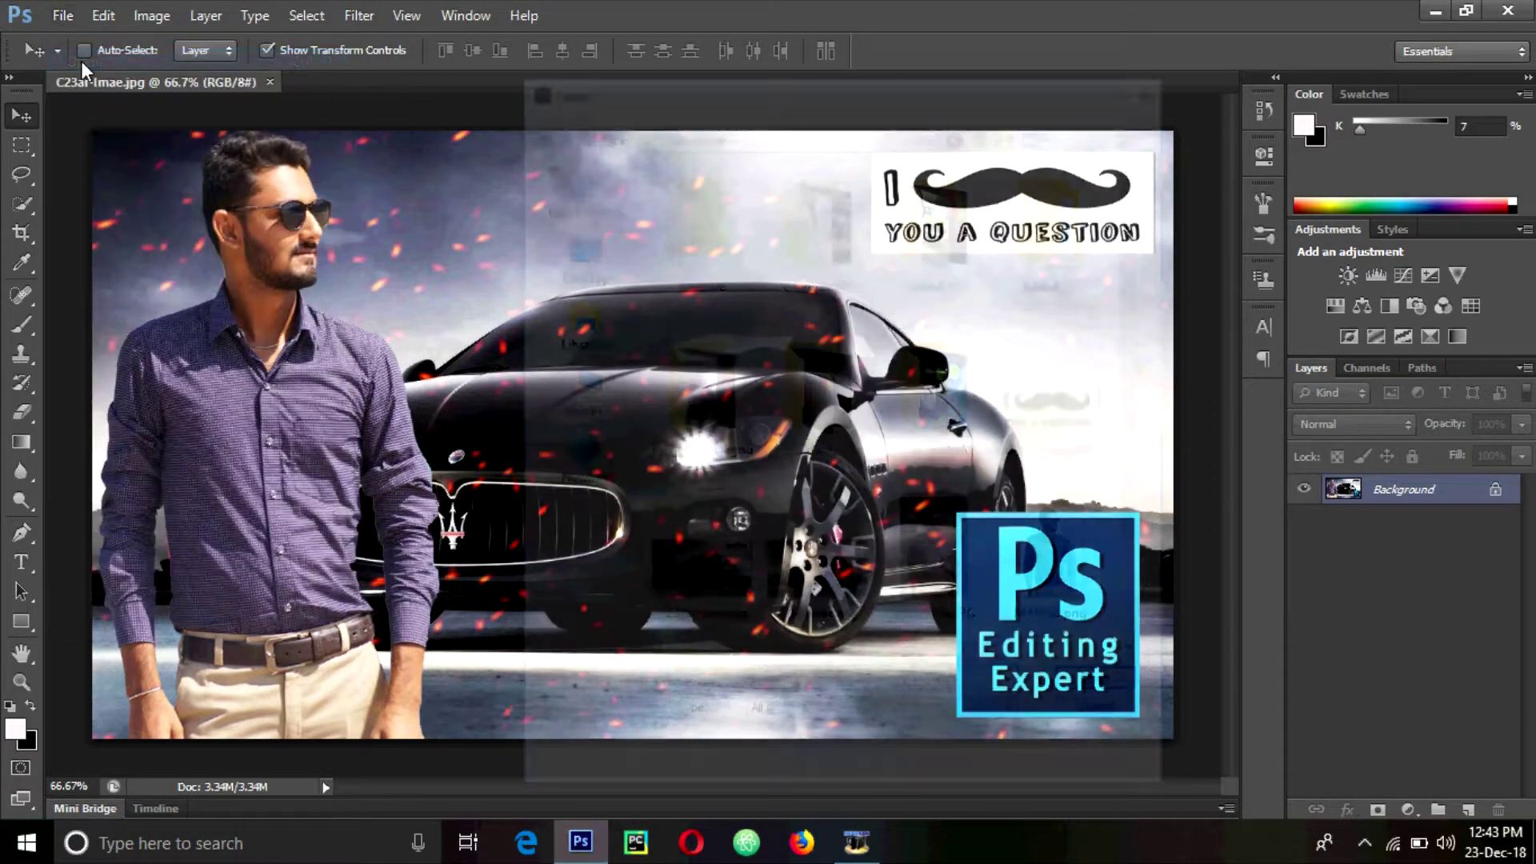
left_click(955, 540)
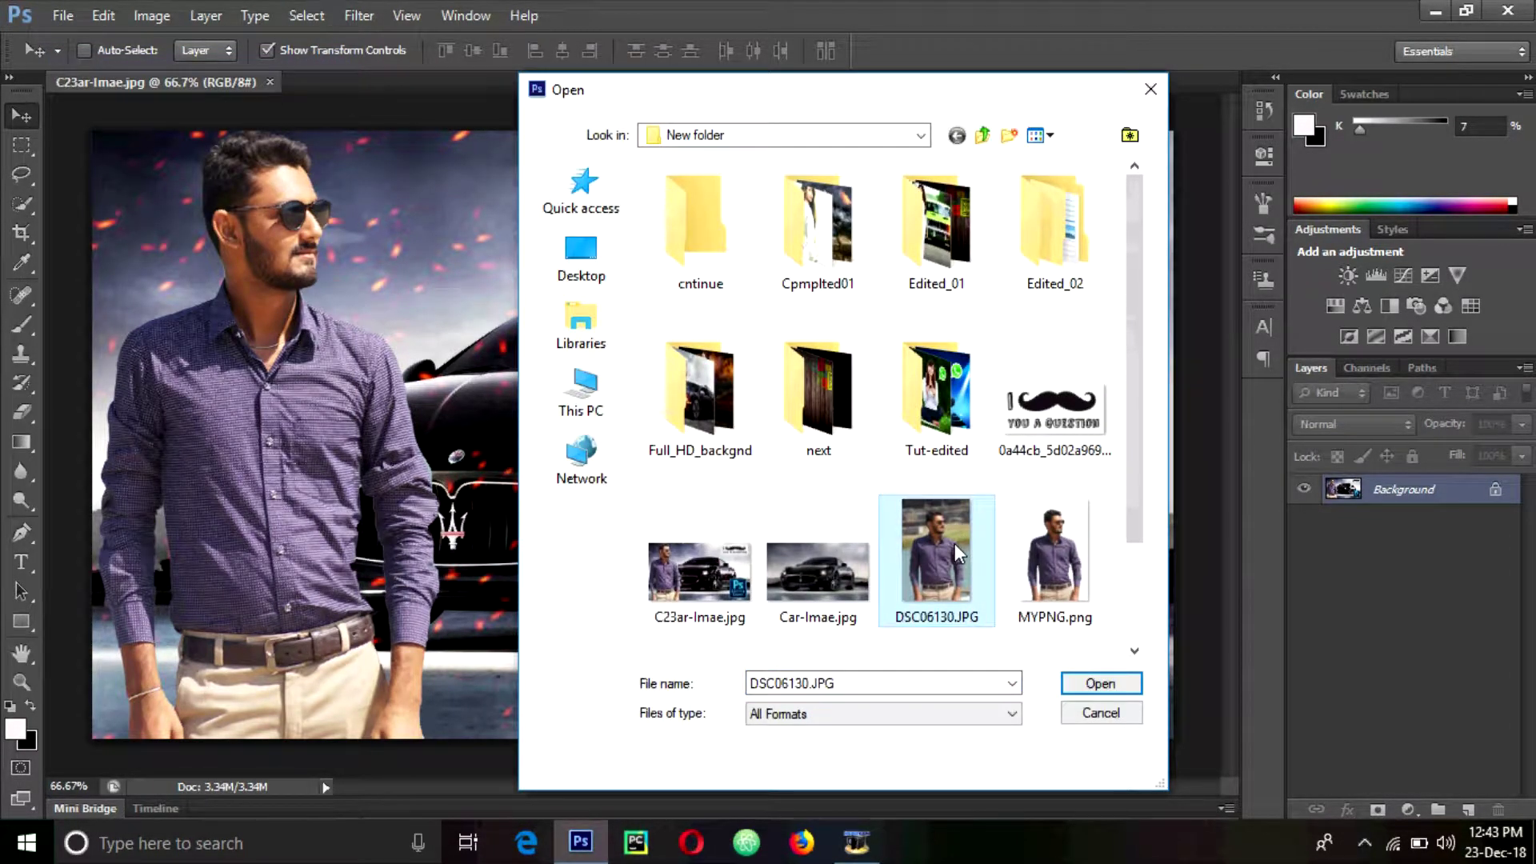
left_click(873, 555)
left_click(1100, 683)
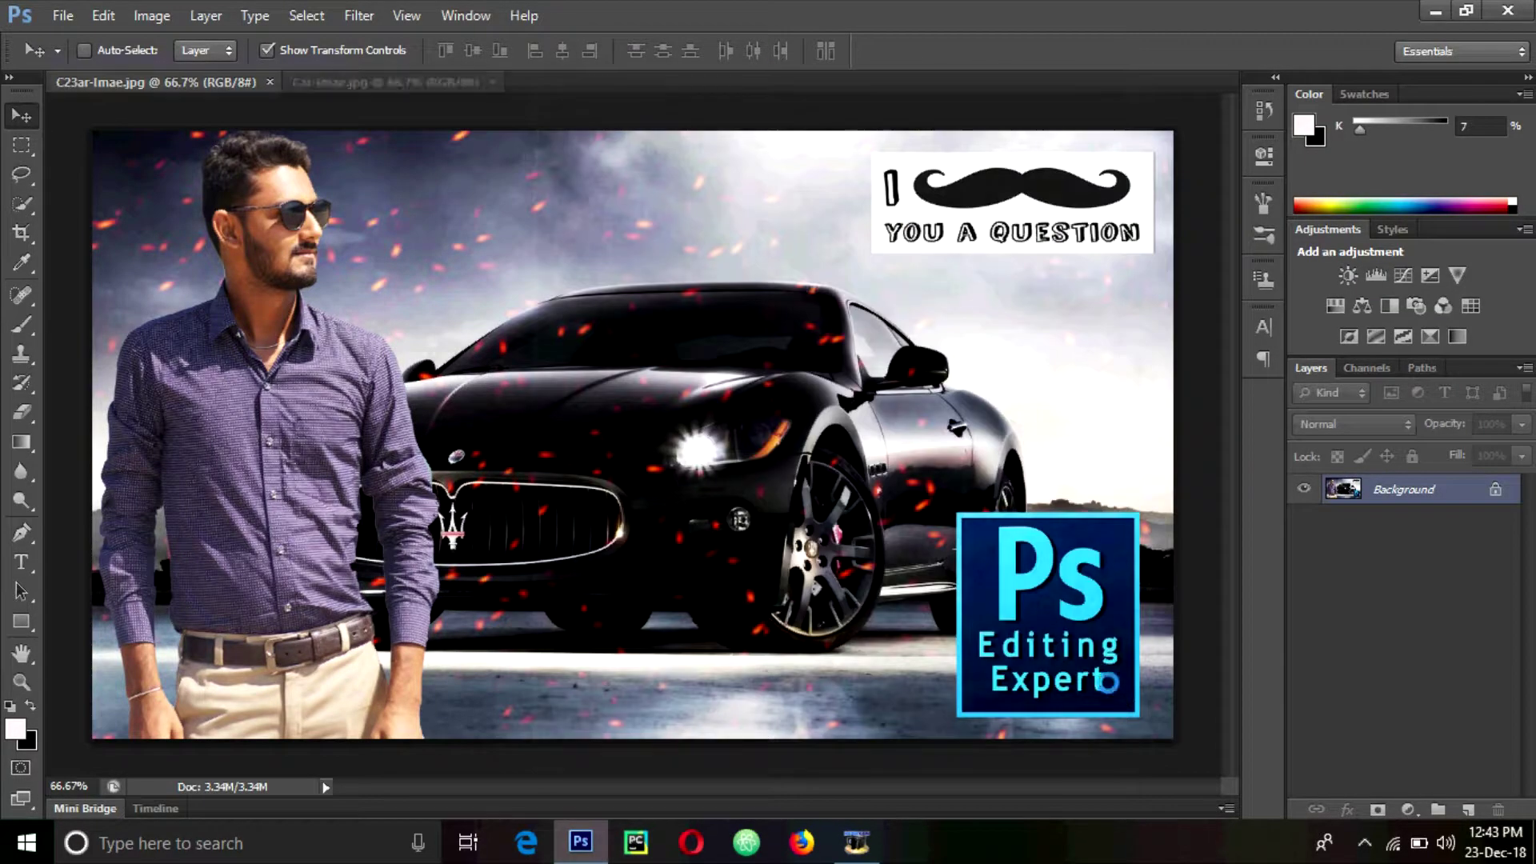
Step: Open the portrait photo DSC06130.JPG as a separate document
left_click(55, 17)
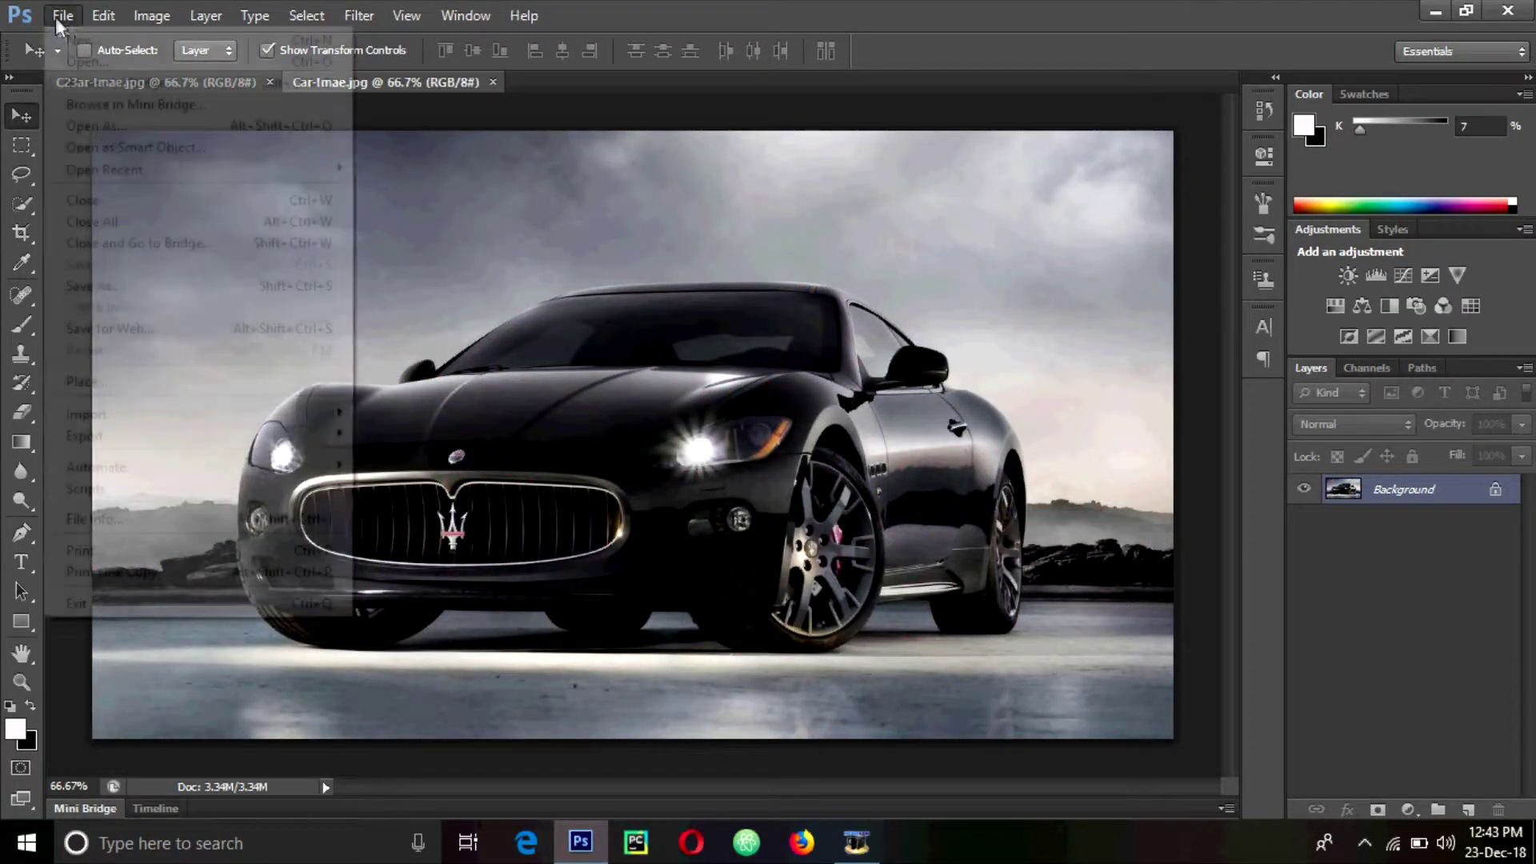
left_click(80, 64)
left_click(933, 521)
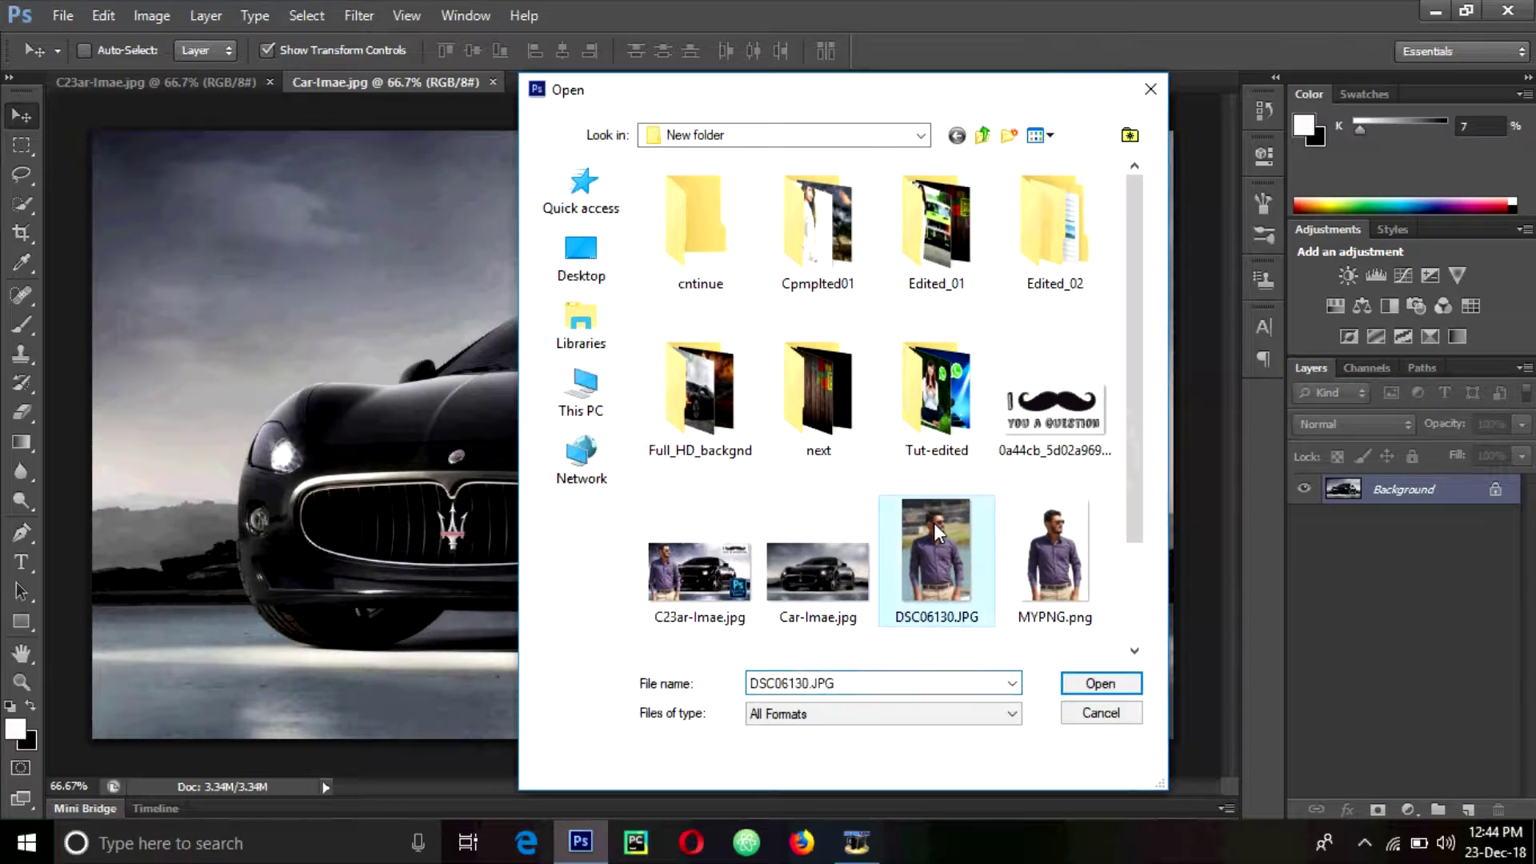
left_click(1100, 683)
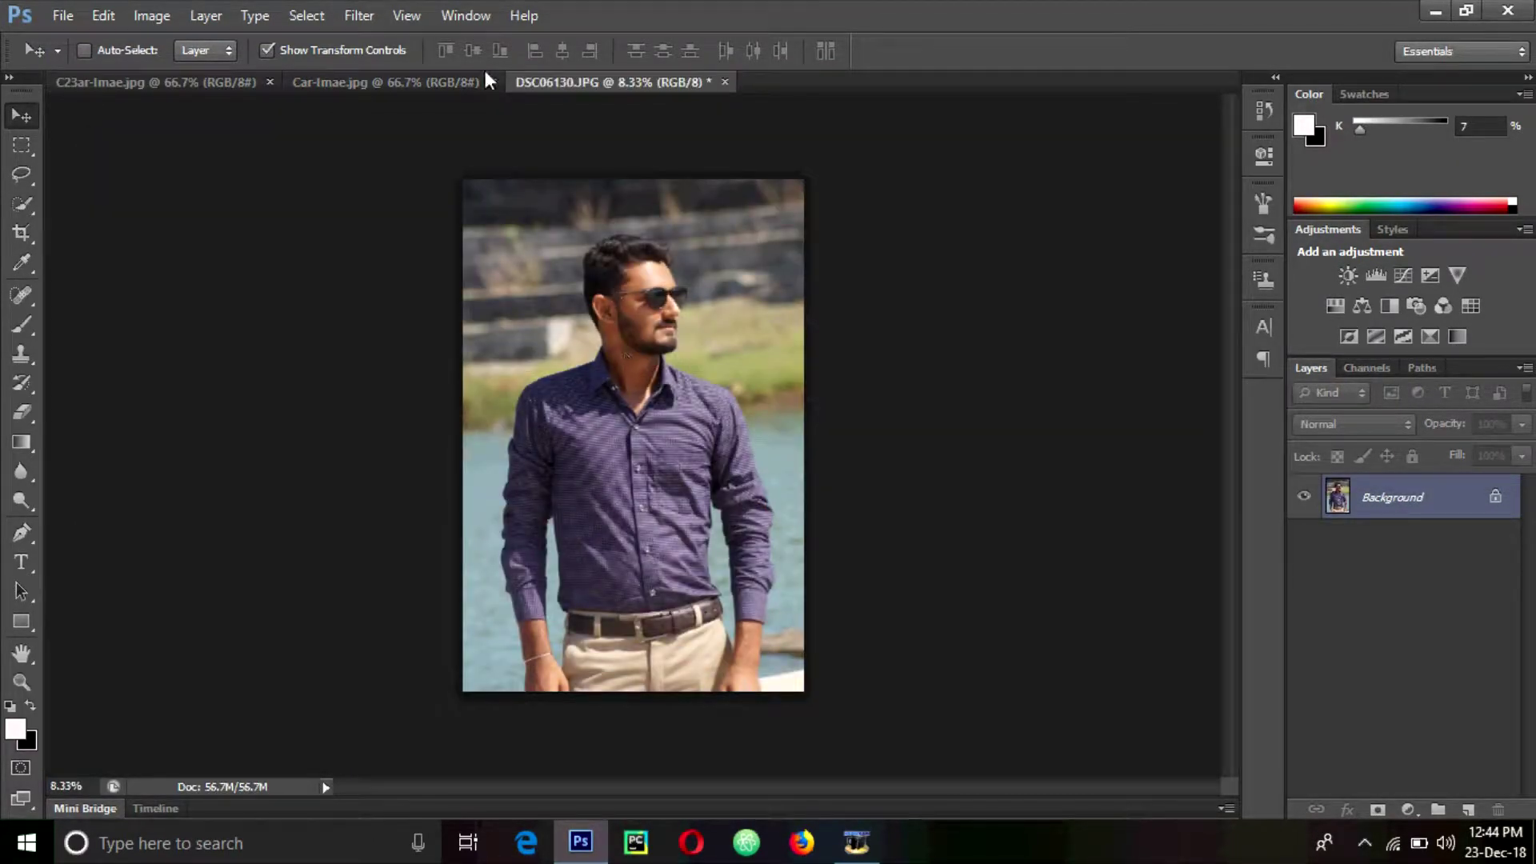
Step: Return to the Car-Imae.jpg document and place MYPNG.png, the man's cutout, into it
left_click(435, 80)
left_click(62, 15)
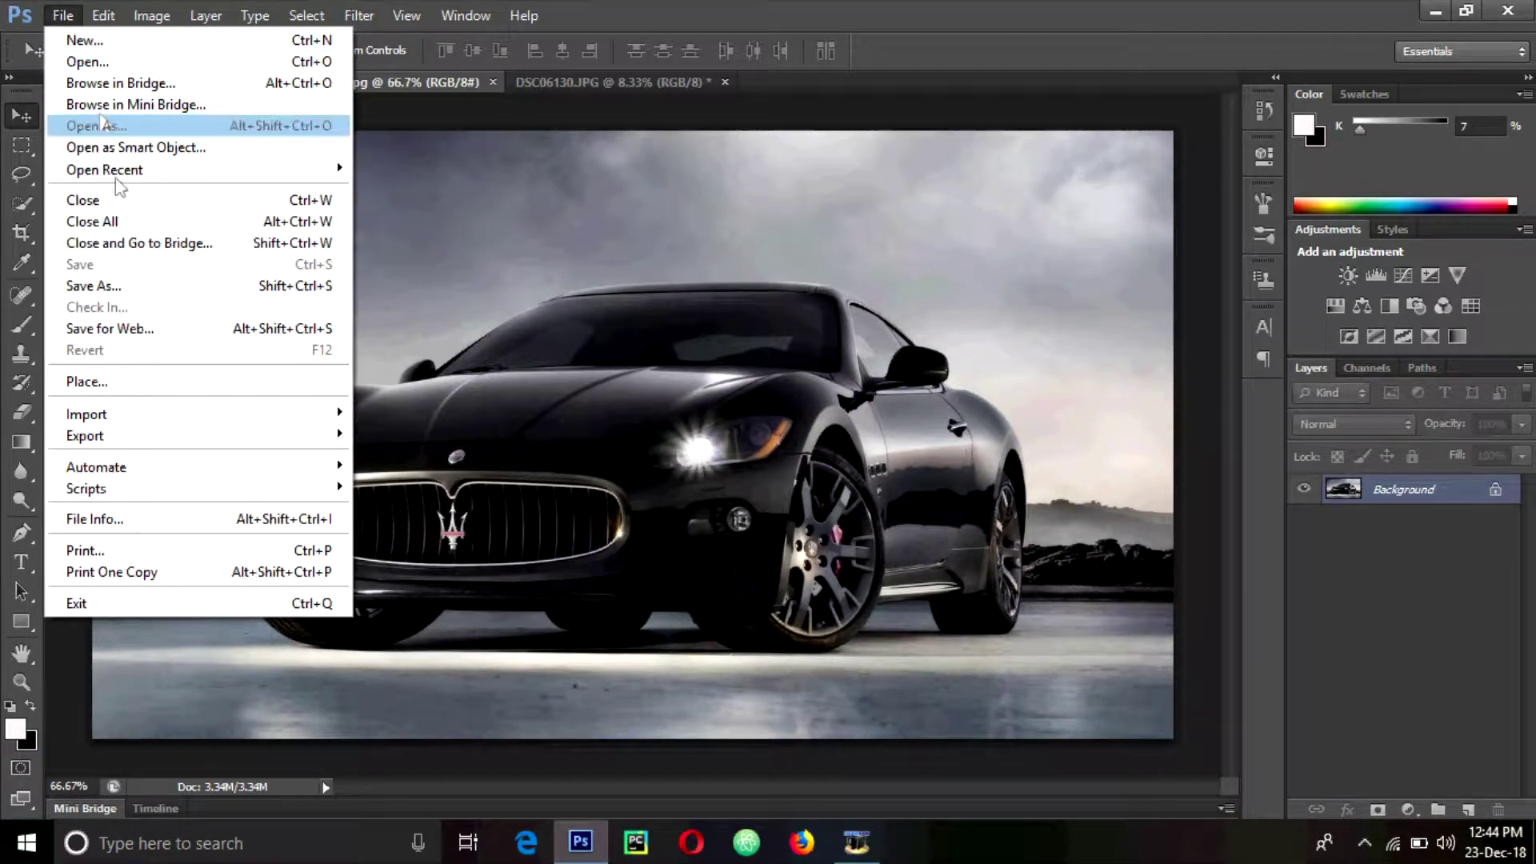
left_click(168, 383)
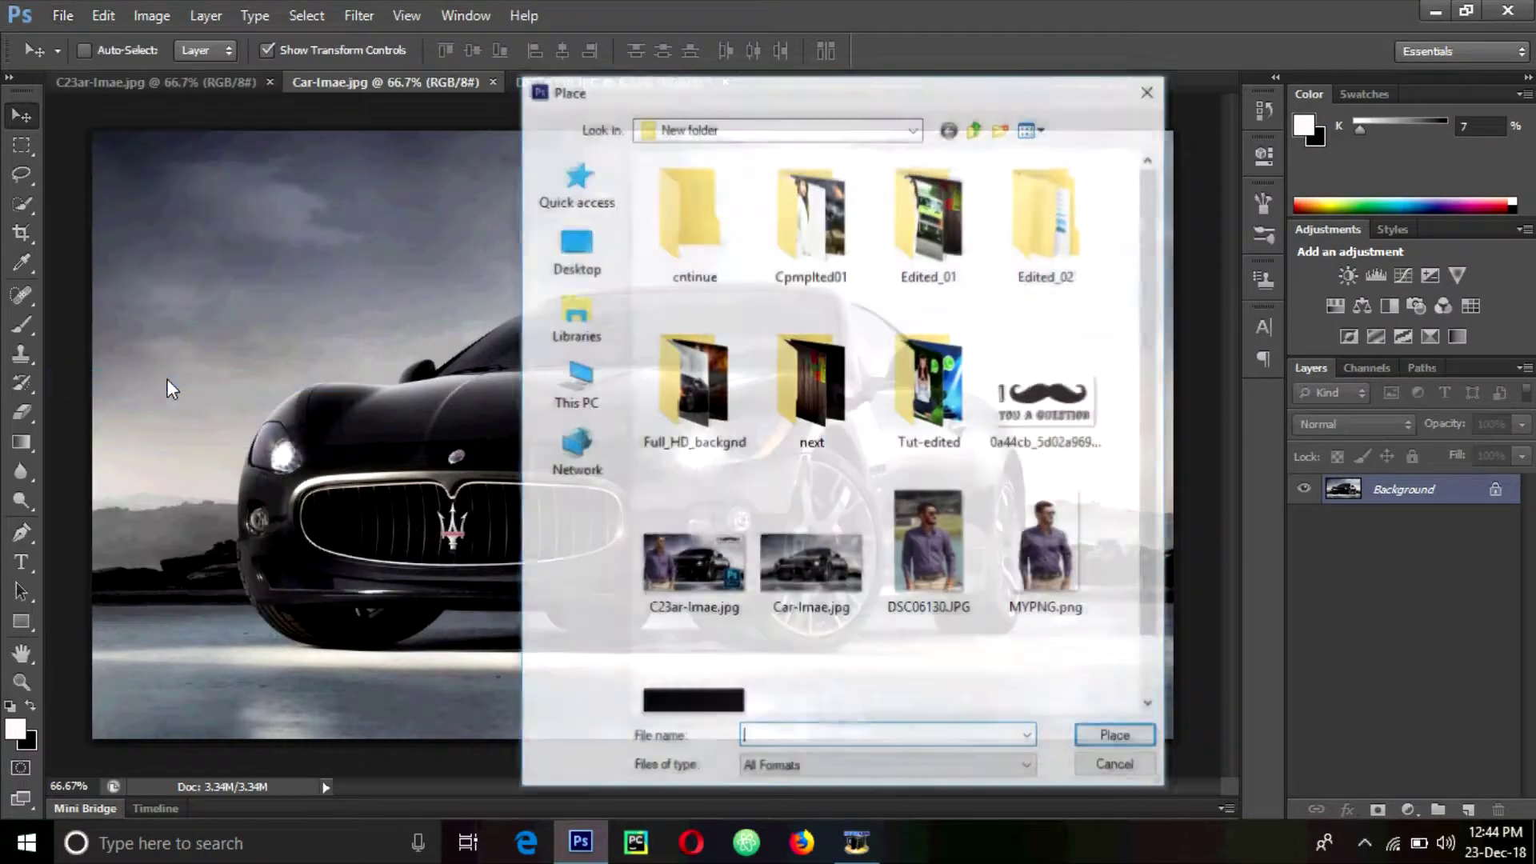
left_click(1030, 549)
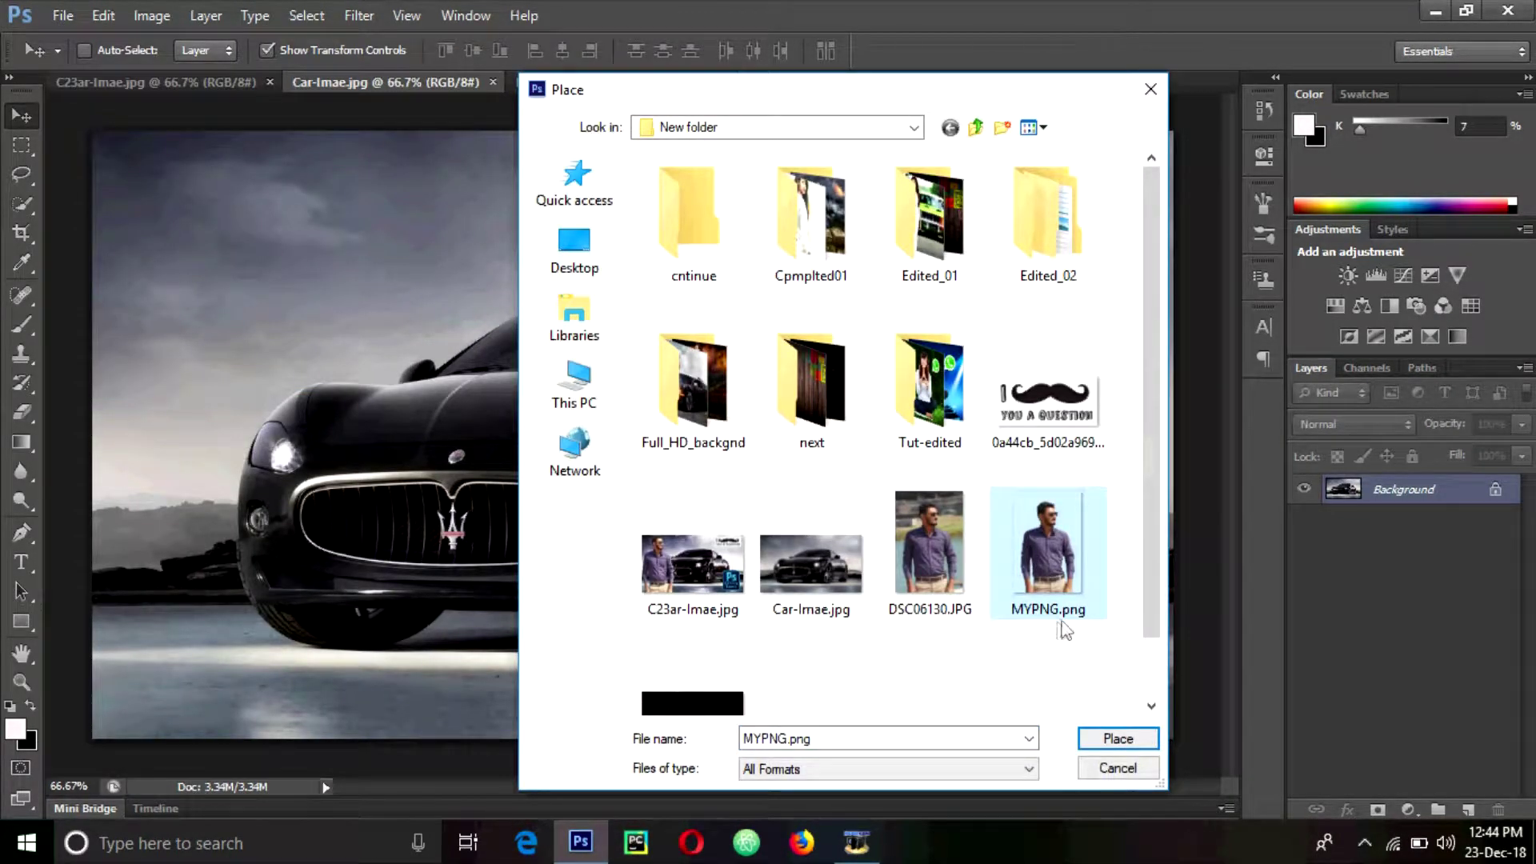
left_click(1117, 738)
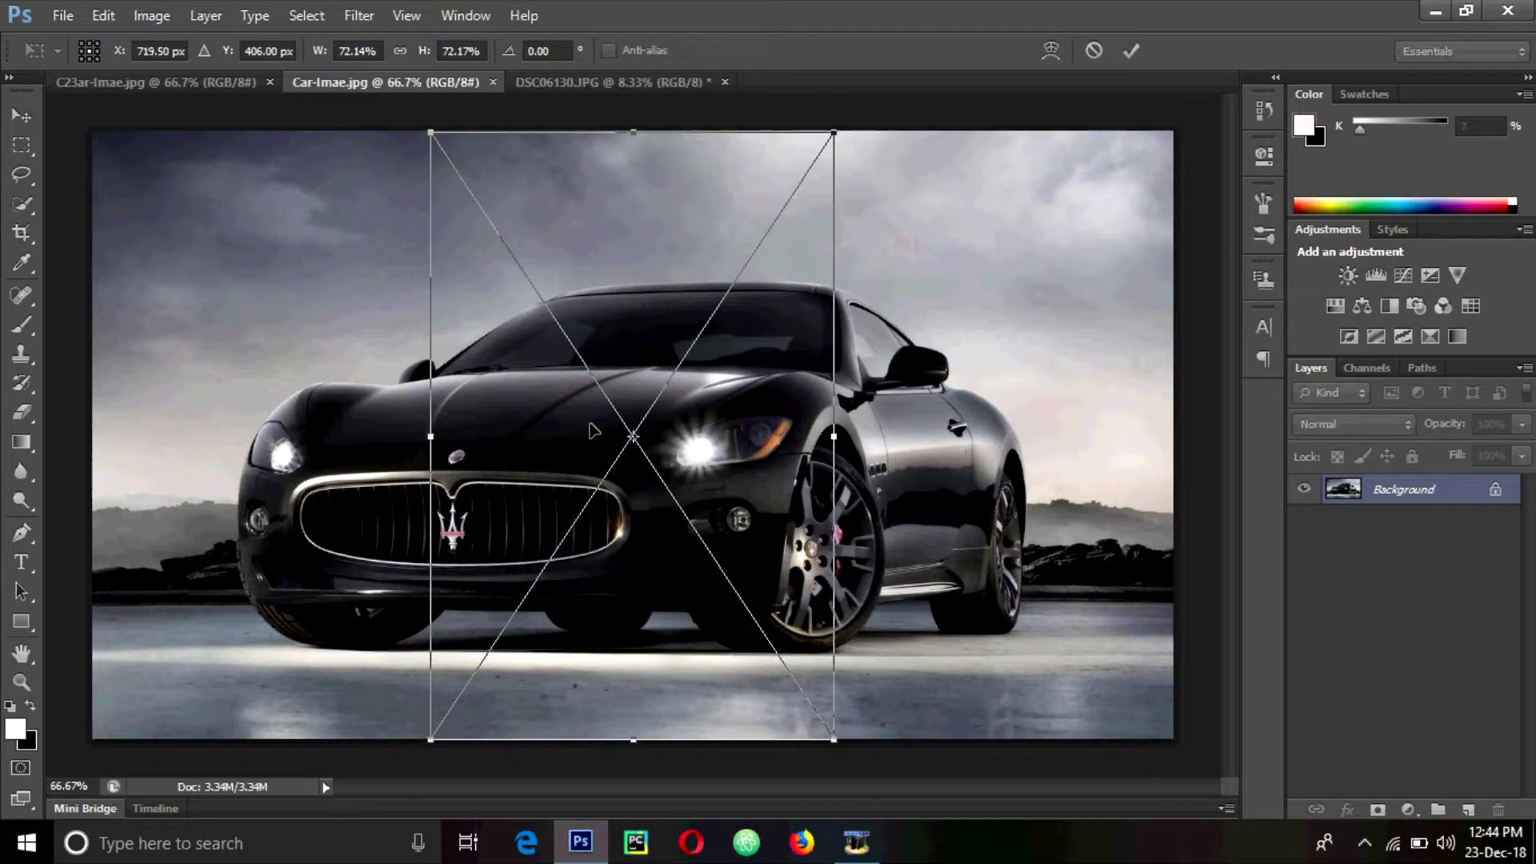
Step: Move the placed cutout to the left side of the car image, enlarge it to about 77% by 82%, and commit the placement
left_click_drag(622, 411, 250, 346)
left_click_drag(468, 682, 504, 737)
left_click_drag(434, 613, 412, 612)
left_click_drag(265, 698, 265, 709)
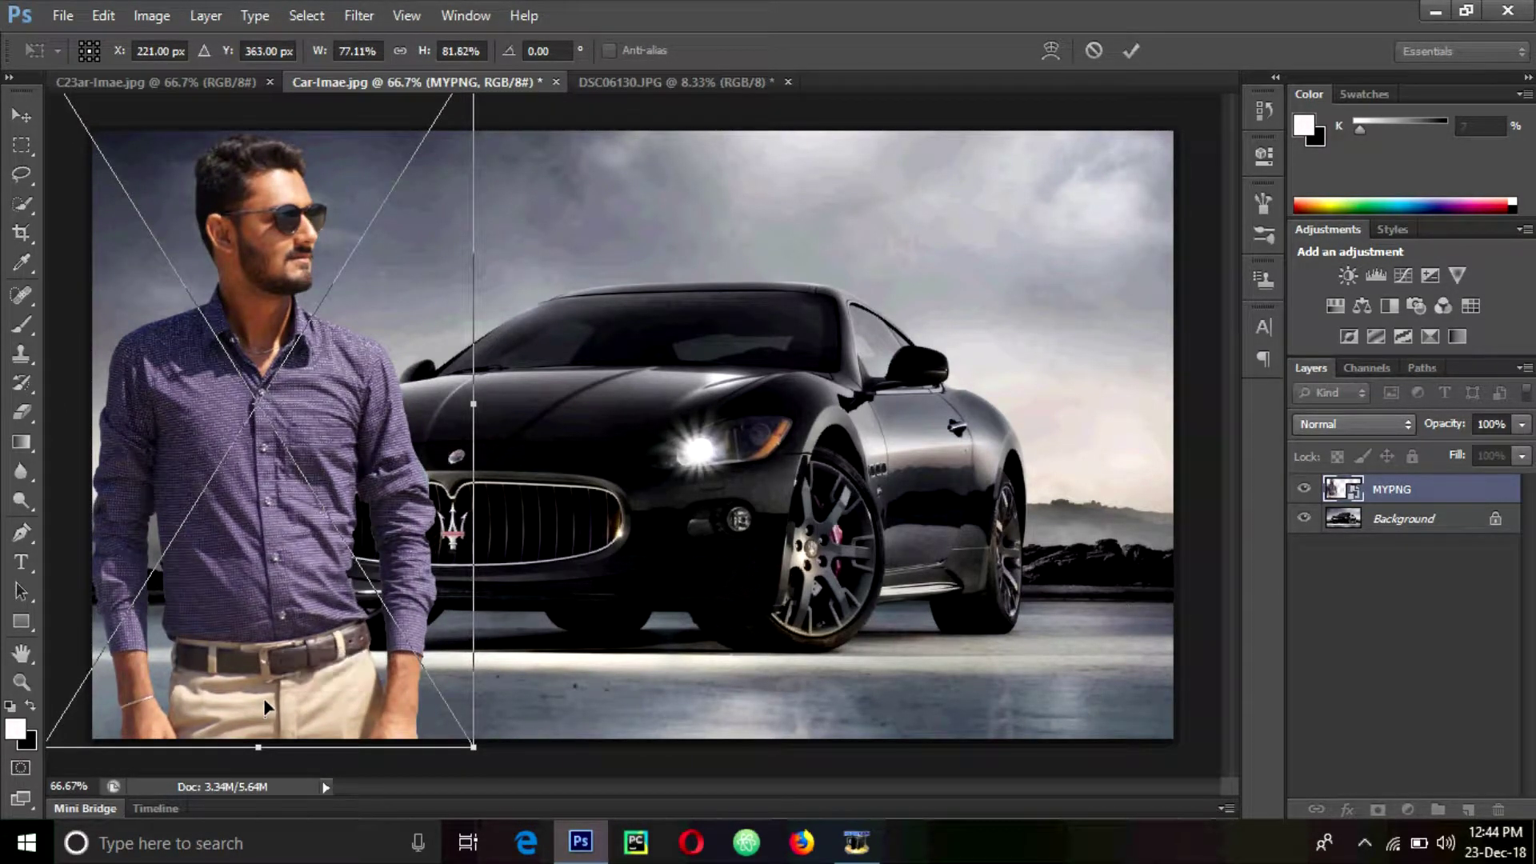
left_click(1131, 50)
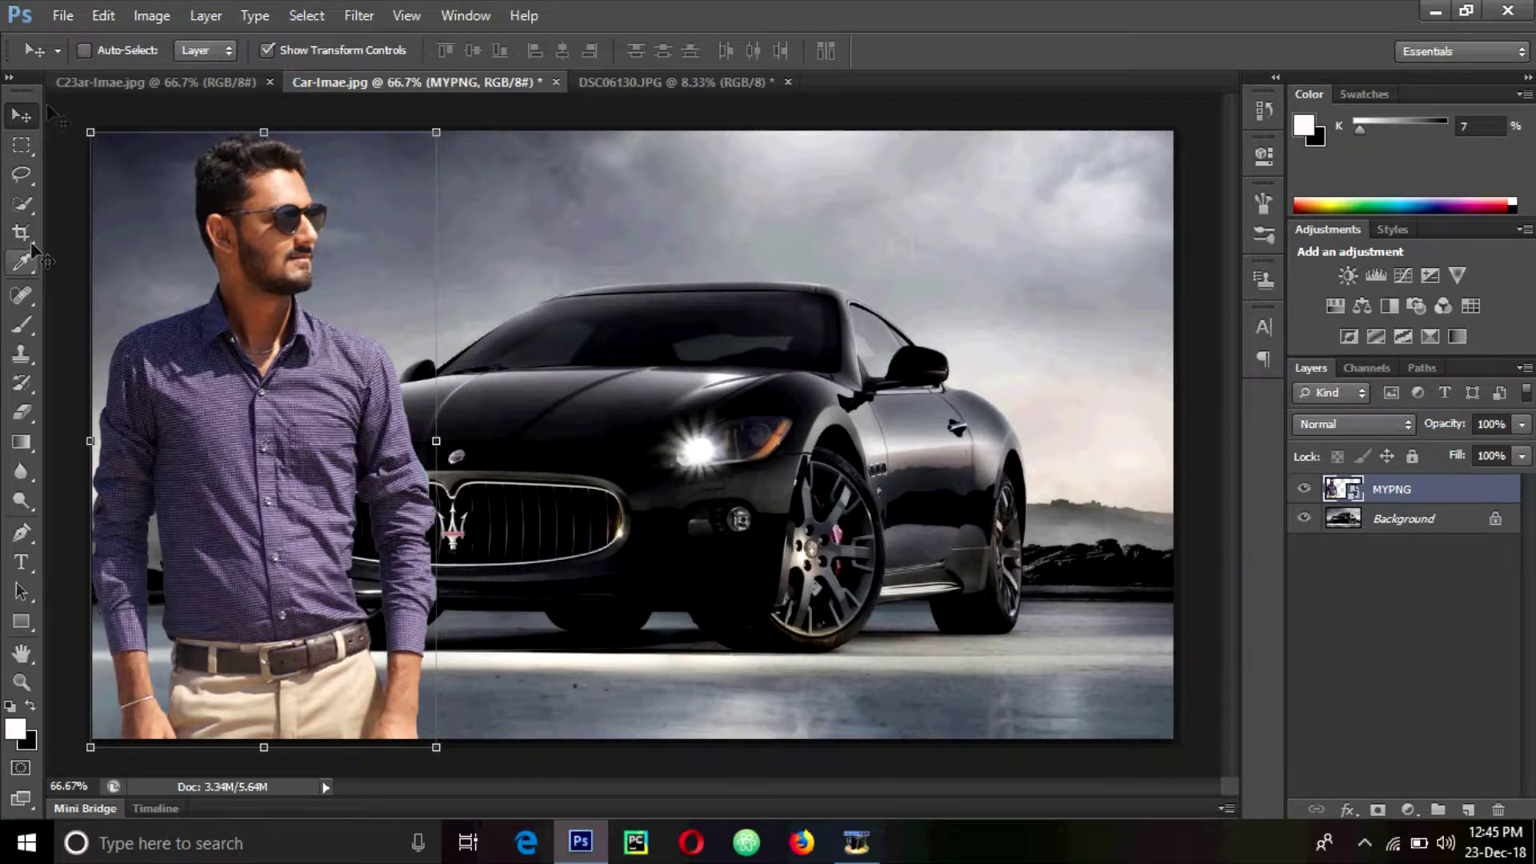
Step: Add a Curves adjustment layer above the MYPNG layer and pull the RGB curve slightly down to darken the image
left_click(22, 145)
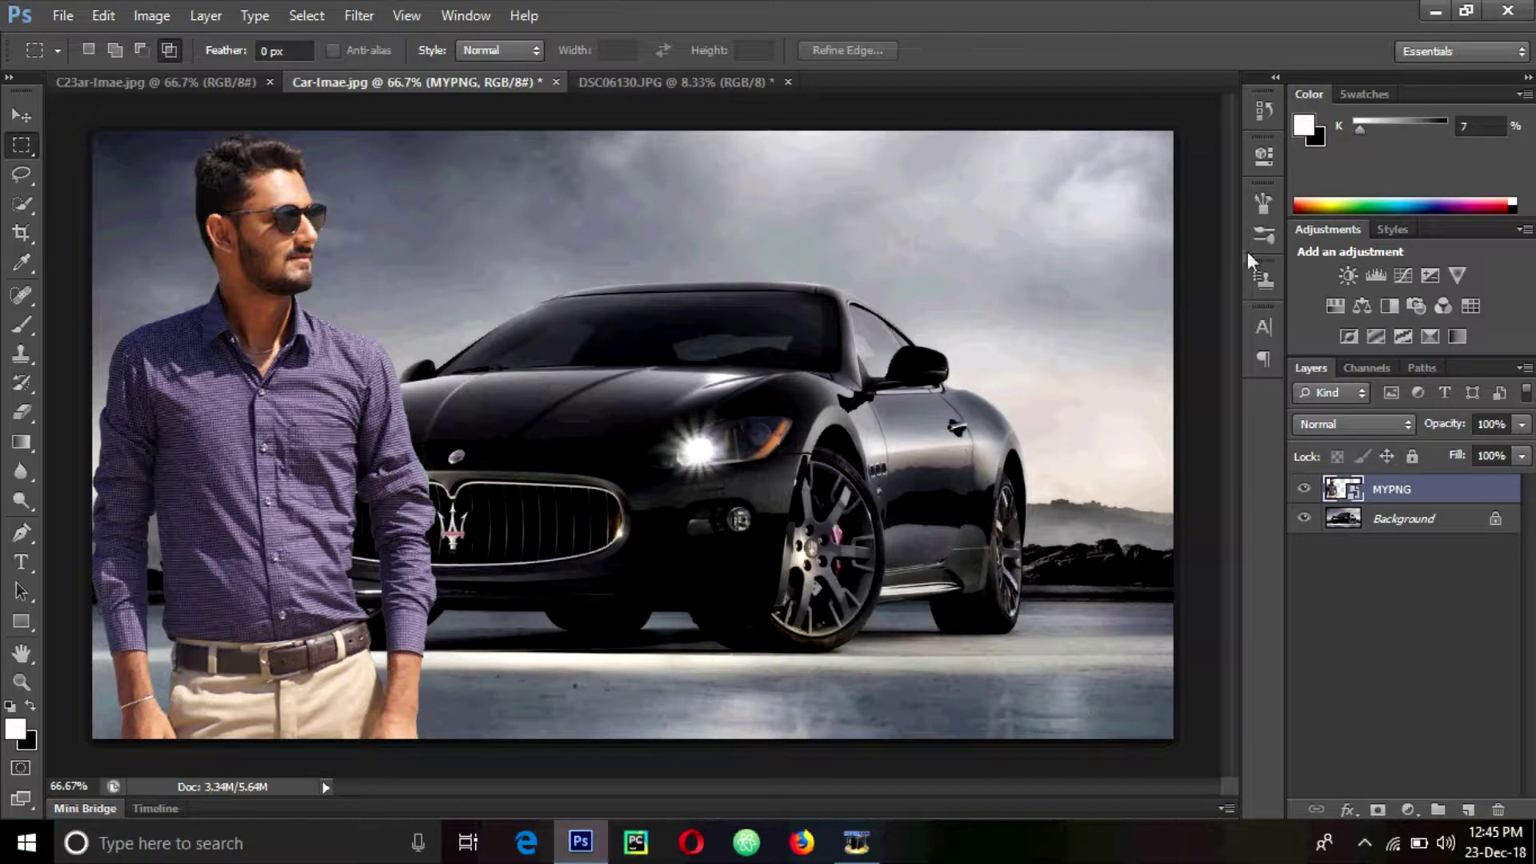
left_click(1403, 275)
left_click_drag(1110, 349, 1102, 381)
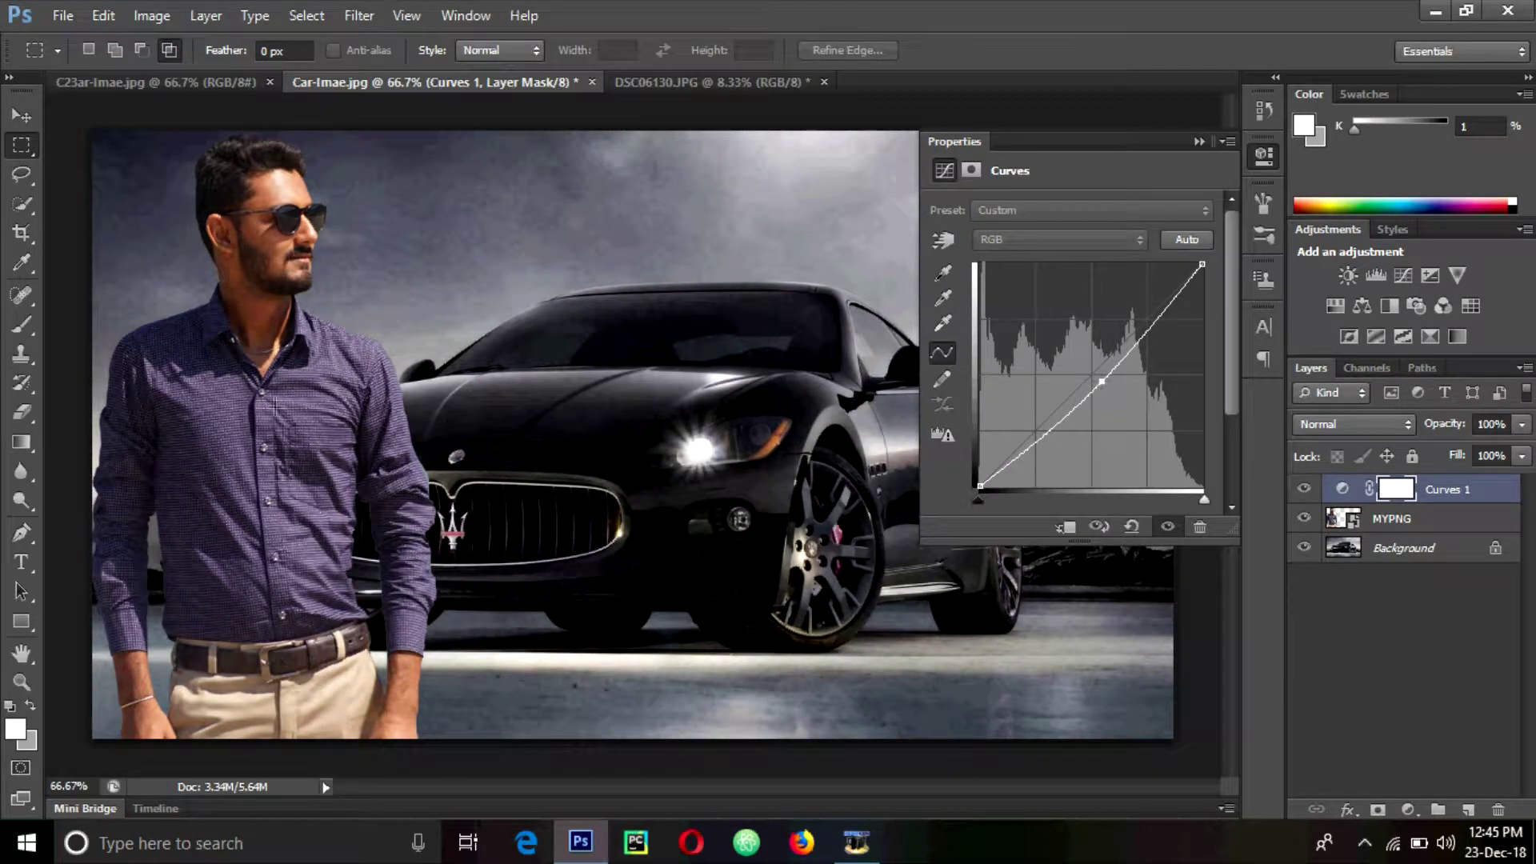
Step: Erase the Curves layer mask over the man's face, neck and hands with the 36 px Eraser, and collapse the curve properties
left_click(21, 412)
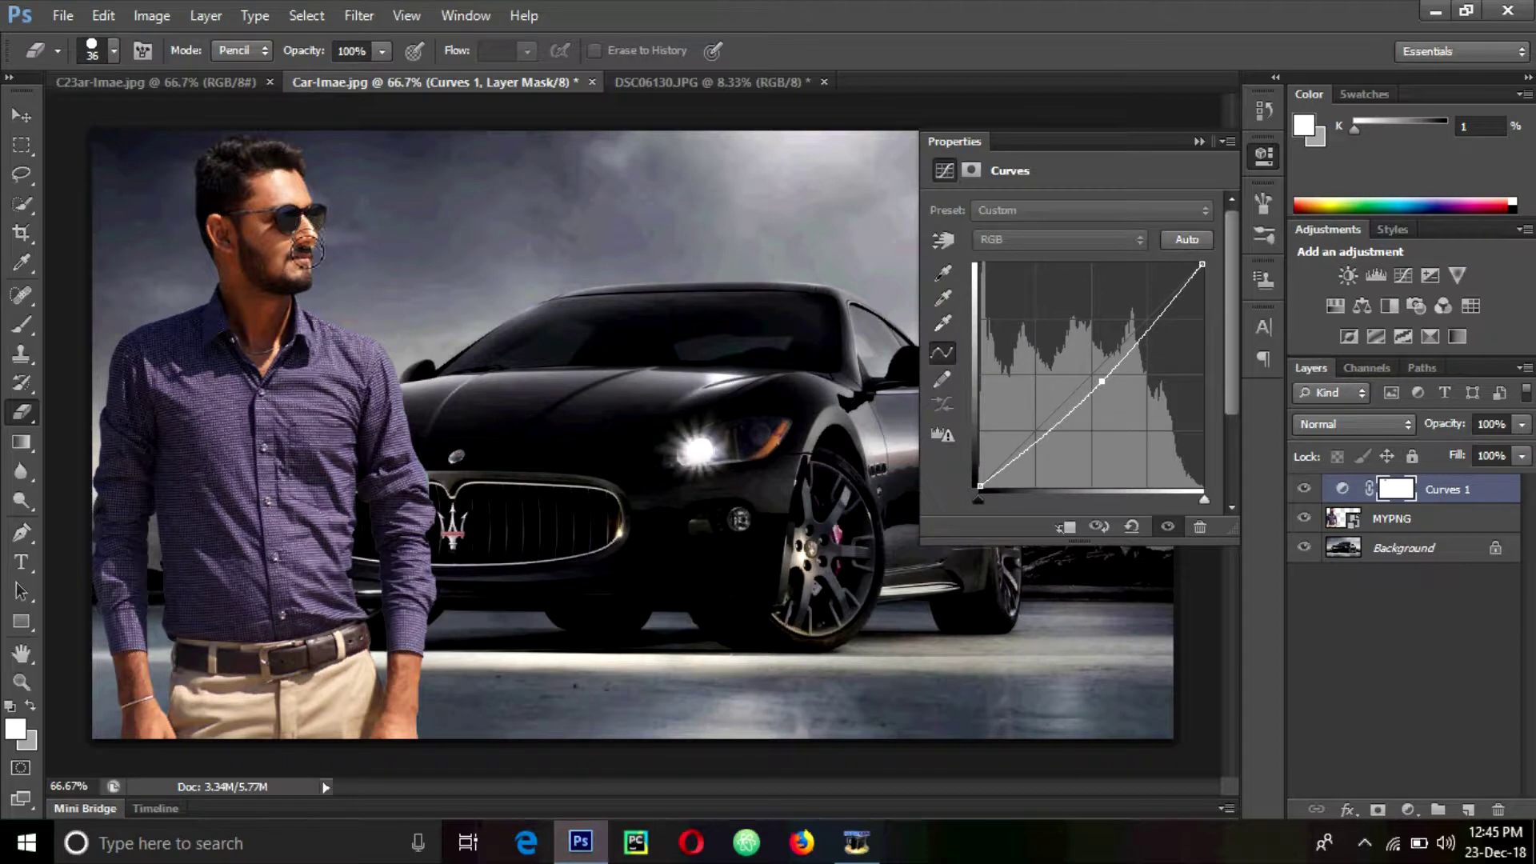
mouse_move(294, 275)
left_mouse_down()
mouse_move(224, 239)
mouse_move(250, 312)
mouse_move(242, 300)
mouse_move(262, 320)
mouse_move(250, 297)
mouse_move(276, 317)
mouse_move(268, 343)
mouse_move(285, 316)
mouse_move(259, 345)
mouse_move(247, 307)
mouse_move(261, 354)
mouse_move(281, 317)
mouse_move(242, 289)
mouse_move(239, 306)
mouse_move(222, 242)
left_mouse_up()
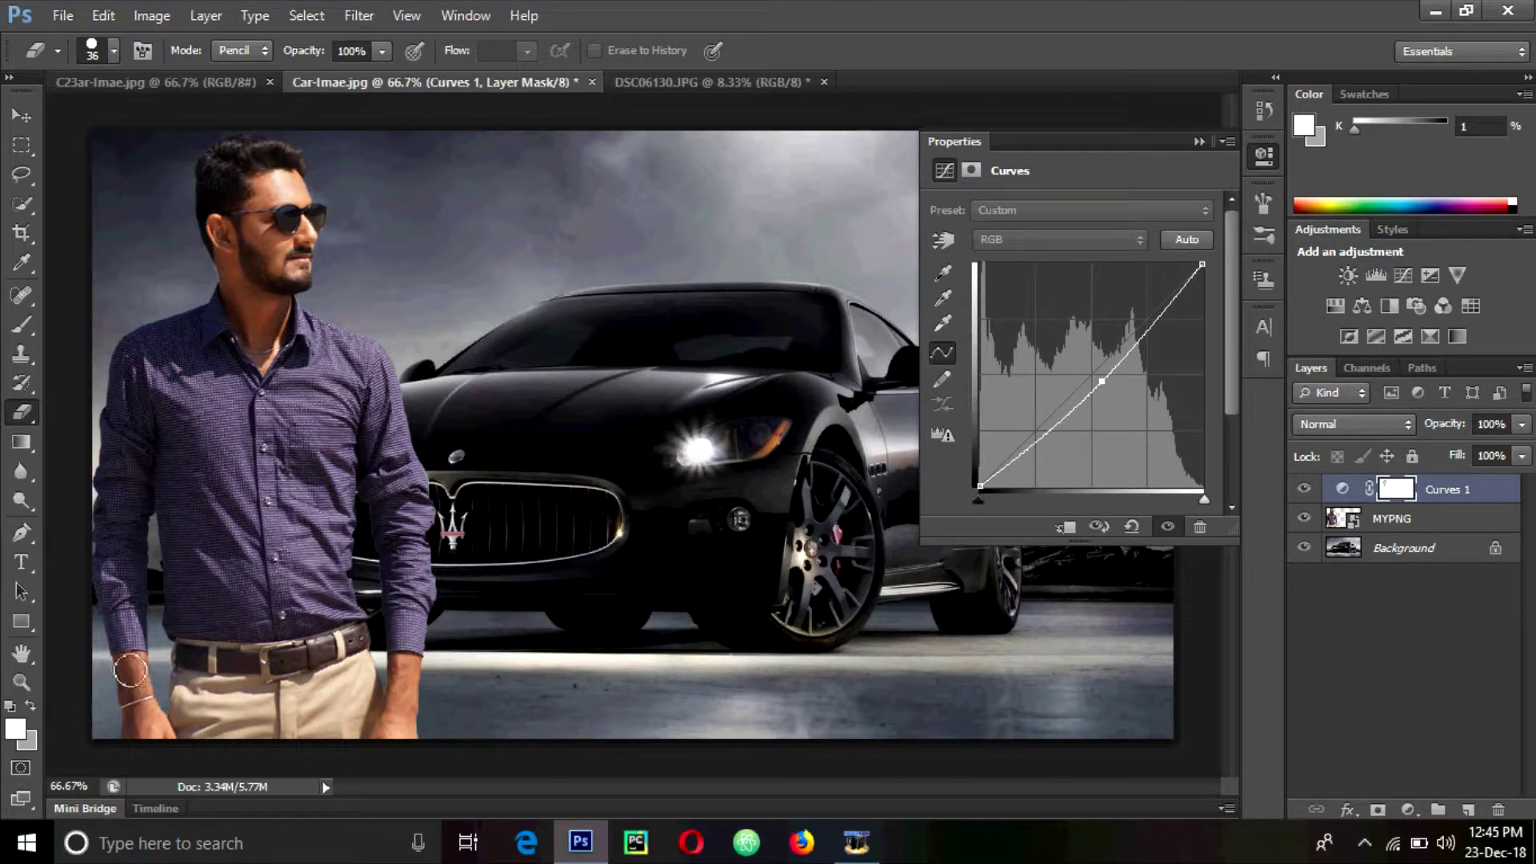
left_click_drag(132, 678, 156, 728)
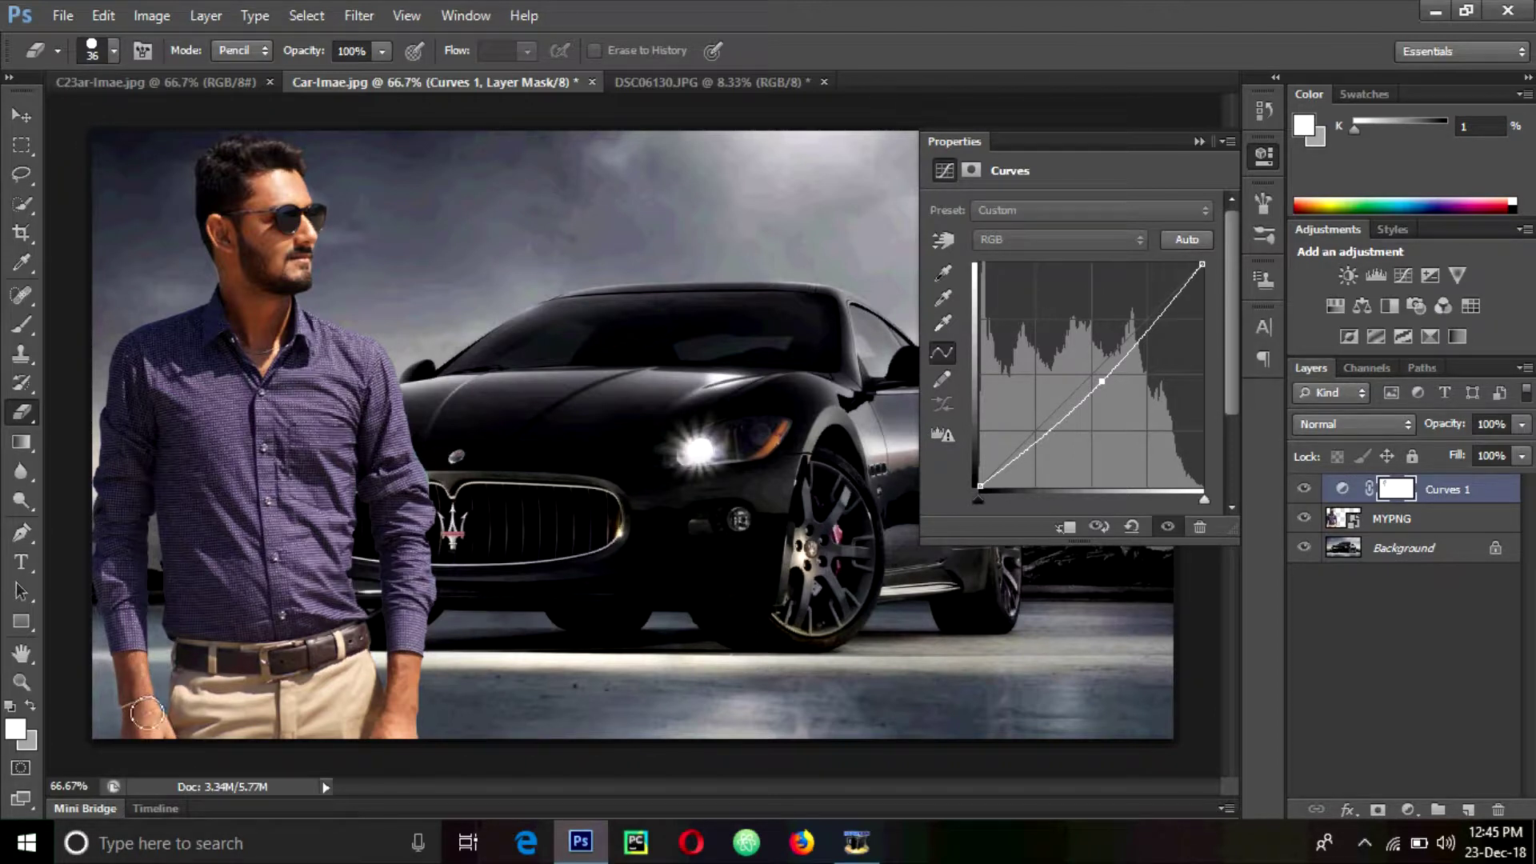
left_click_drag(408, 671, 400, 732)
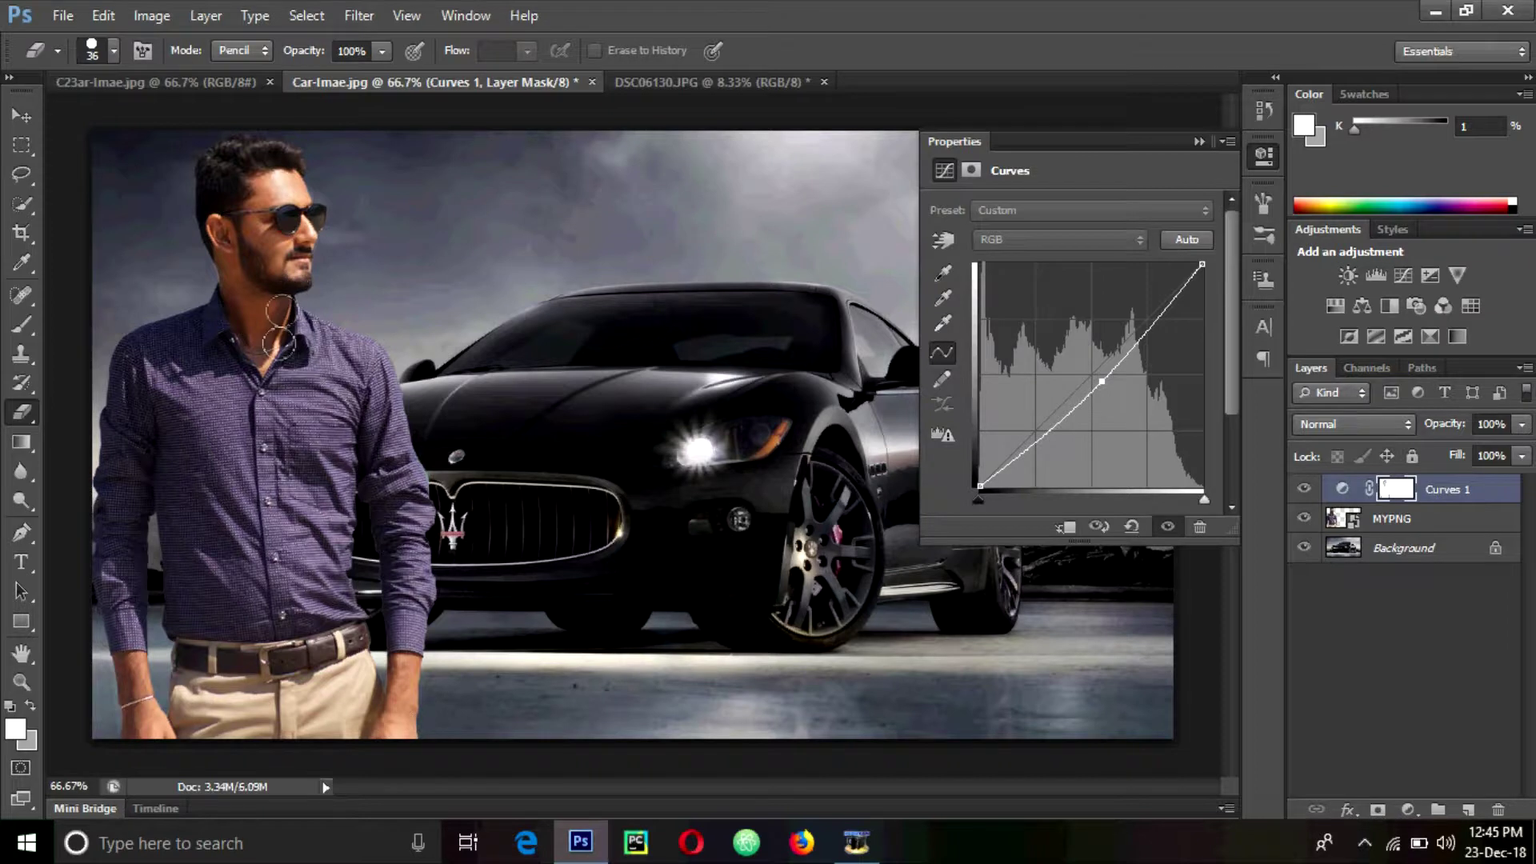
left_click_drag(280, 240, 270, 223)
left_click(1197, 144)
Step: Place the Sparks-Effect image and stretch it to about 450% by 381% so it covers the whole canvas
left_click(64, 16)
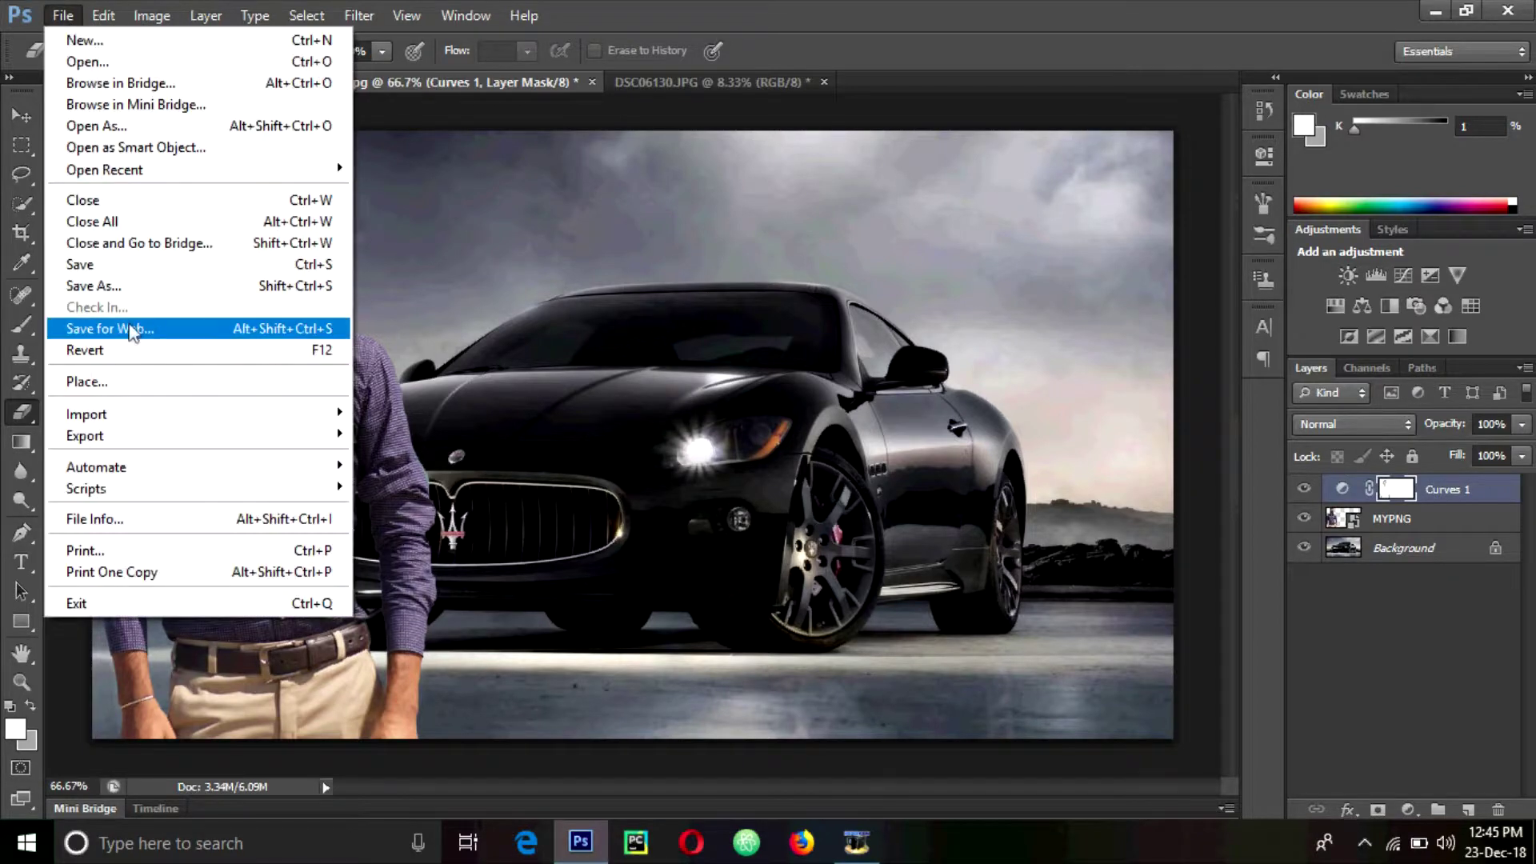
left_click(179, 382)
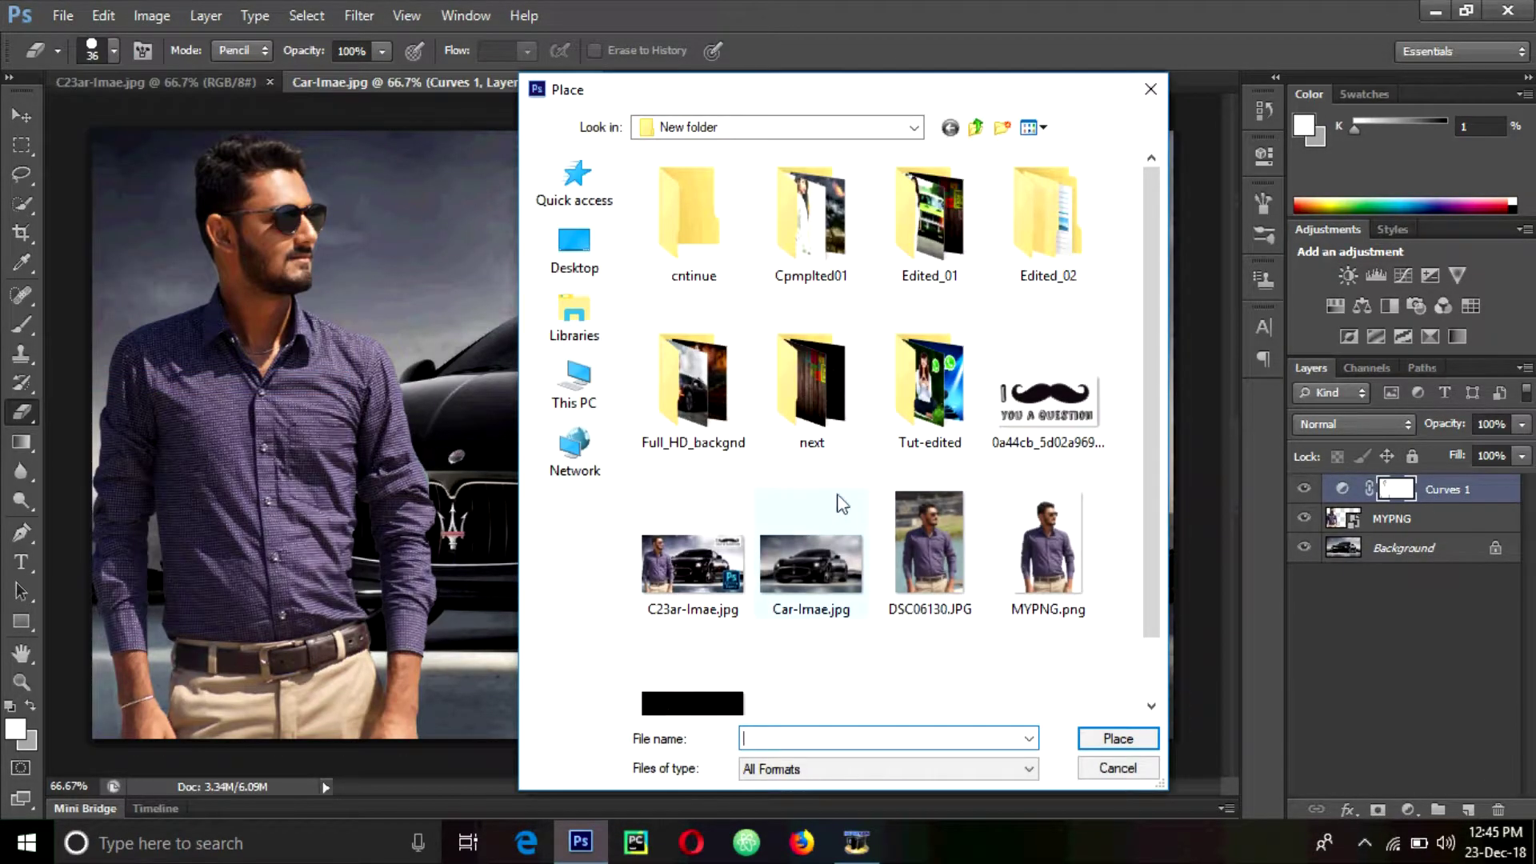
scroll(965, 592, "down", 1)
left_click(688, 651)
left_click(1118, 737)
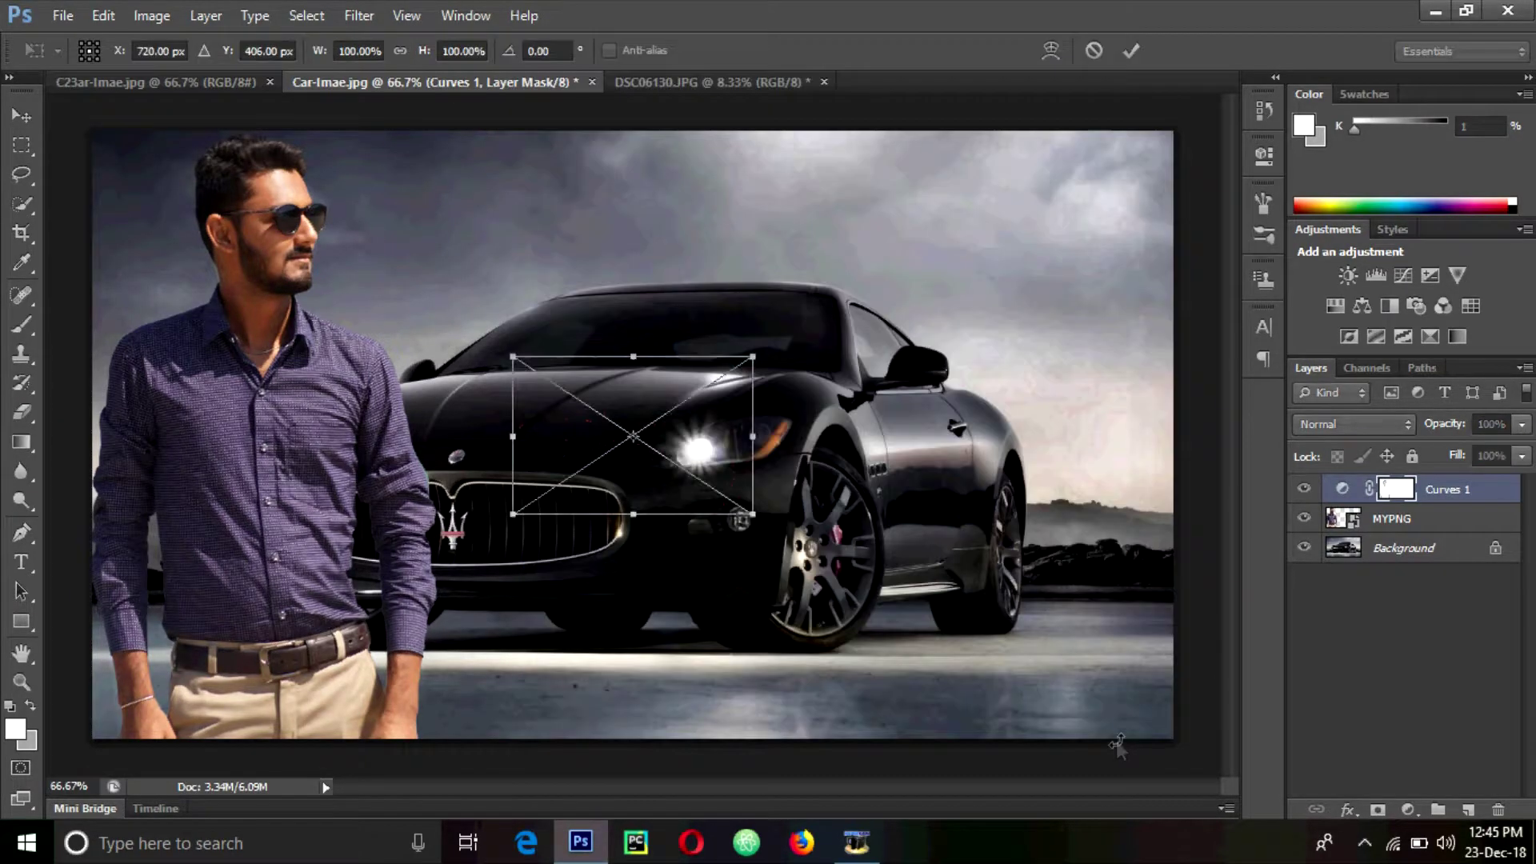
left_click_drag(743, 517, 1173, 737)
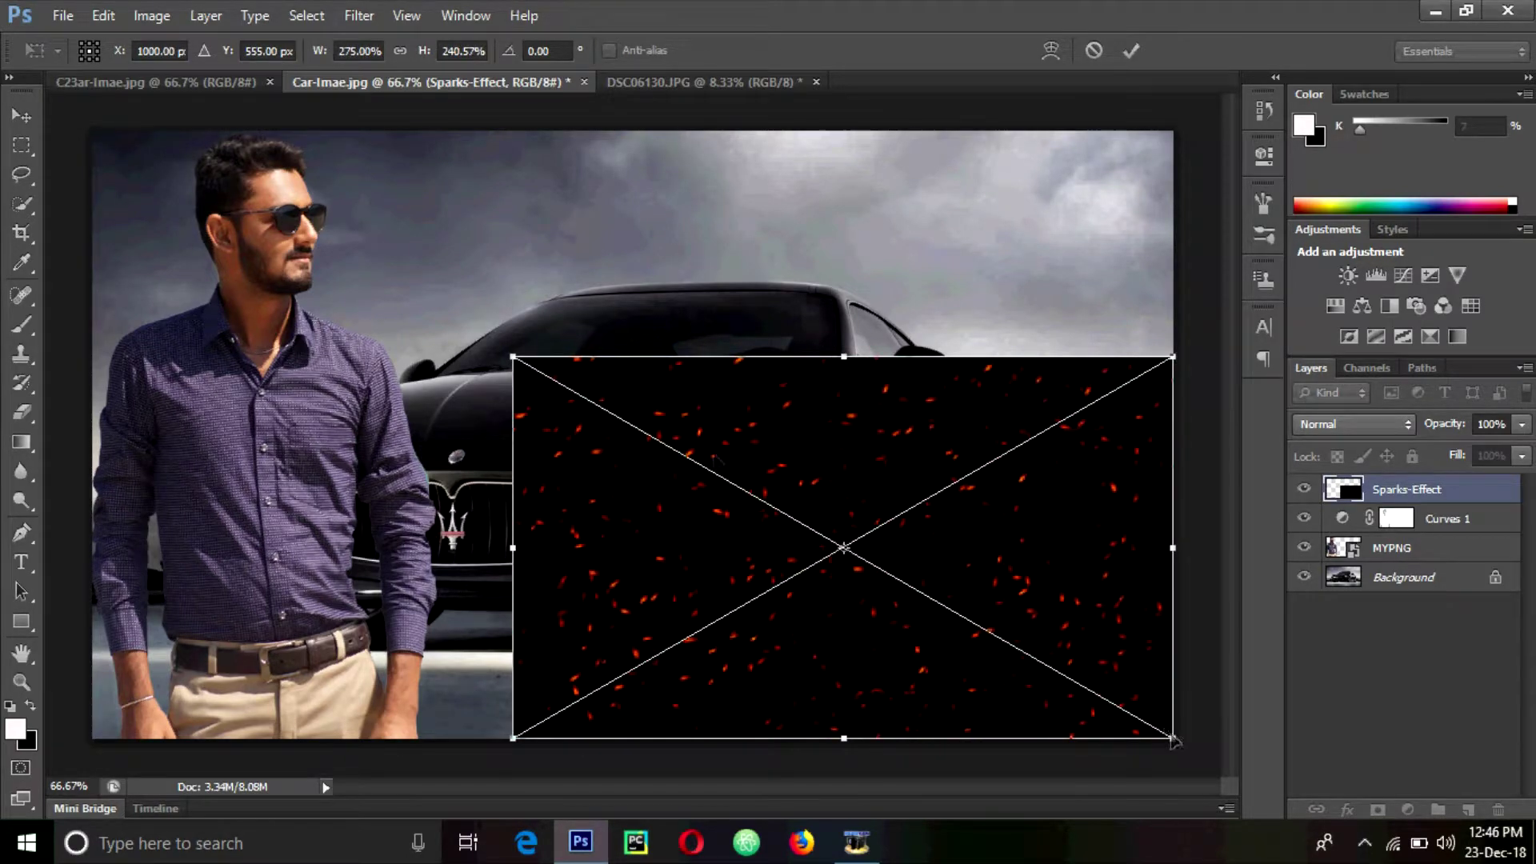
left_click_drag(511, 353, 93, 132)
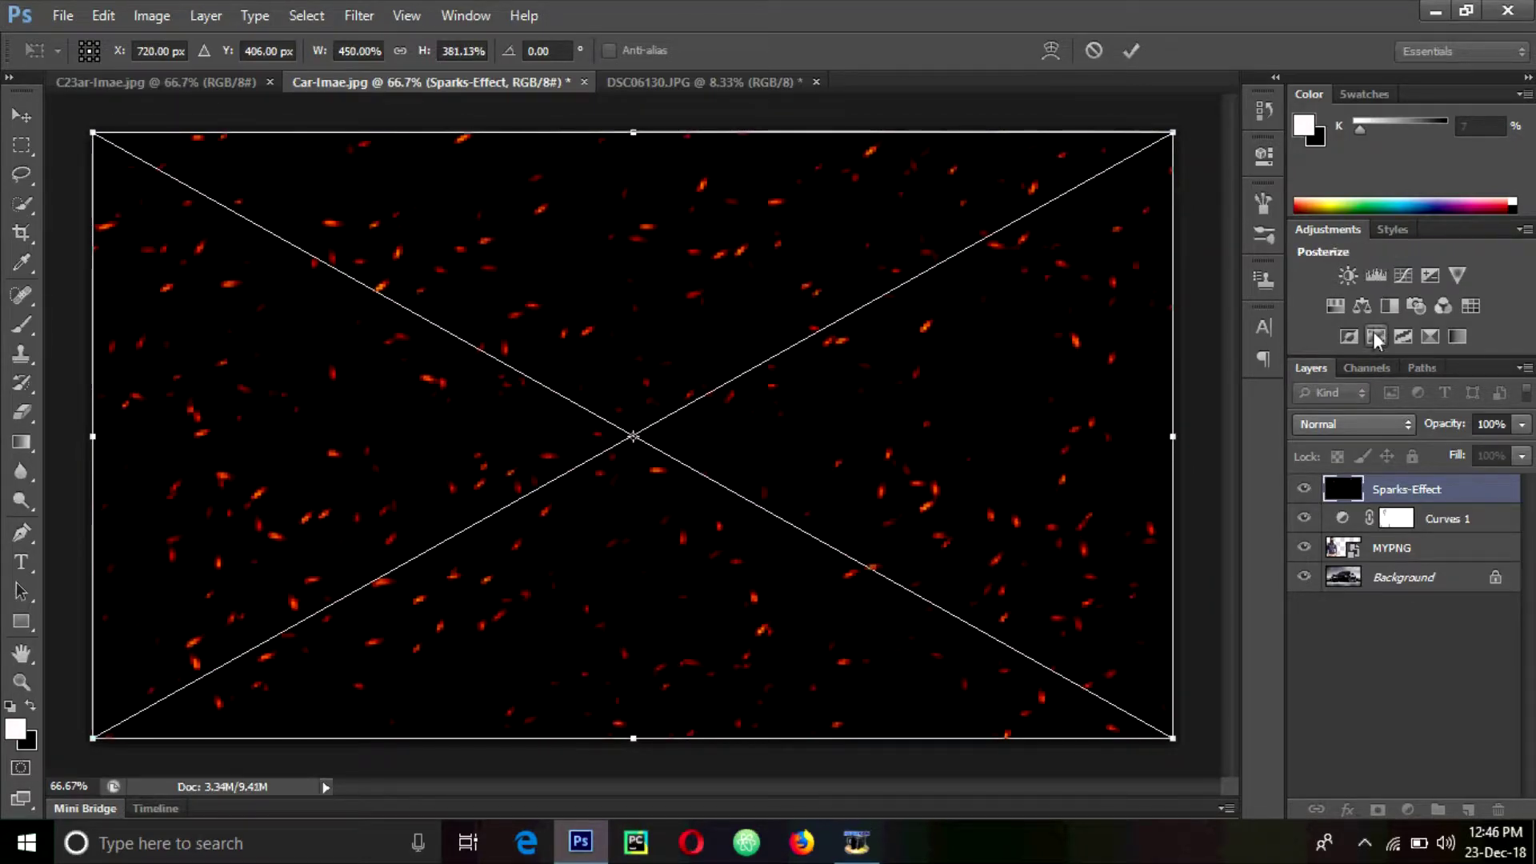
Step: Set the Sparks-Effect layer's blend mode to Screen and commit the placement
left_click(1367, 419)
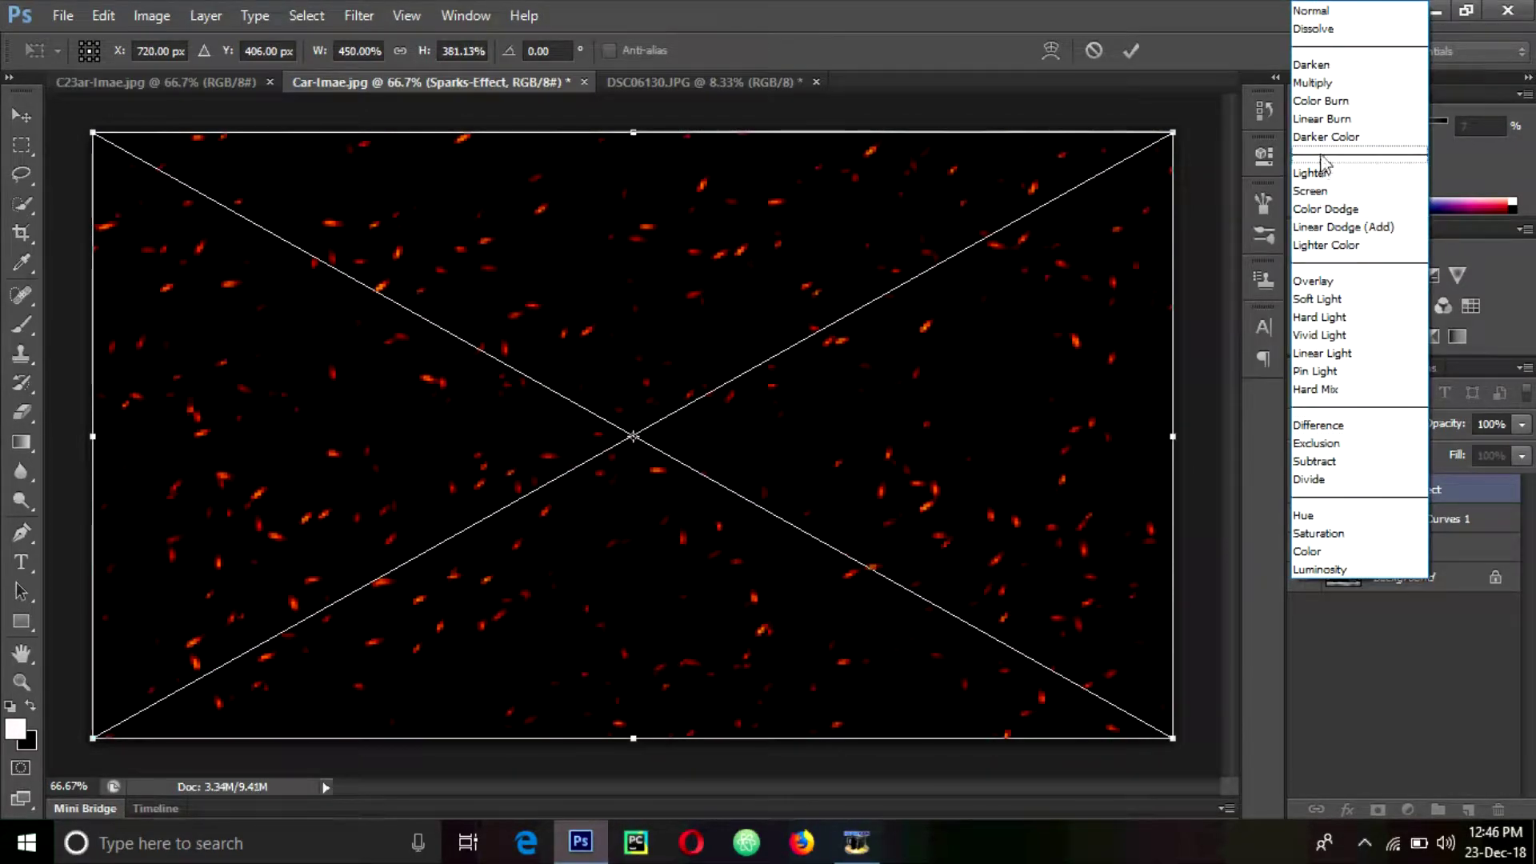
left_click(1324, 222)
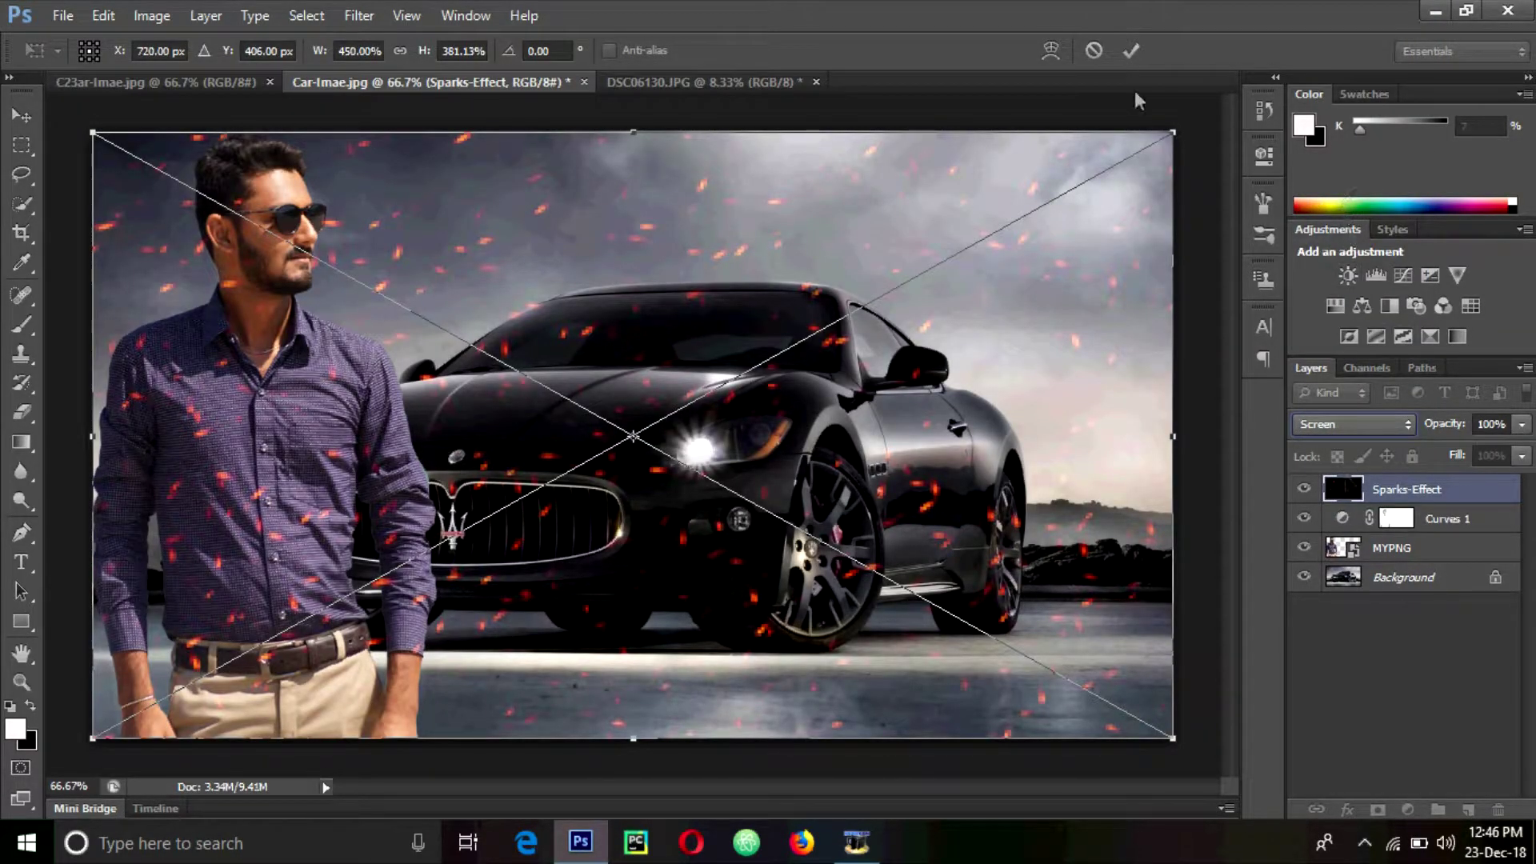
left_click(1131, 50)
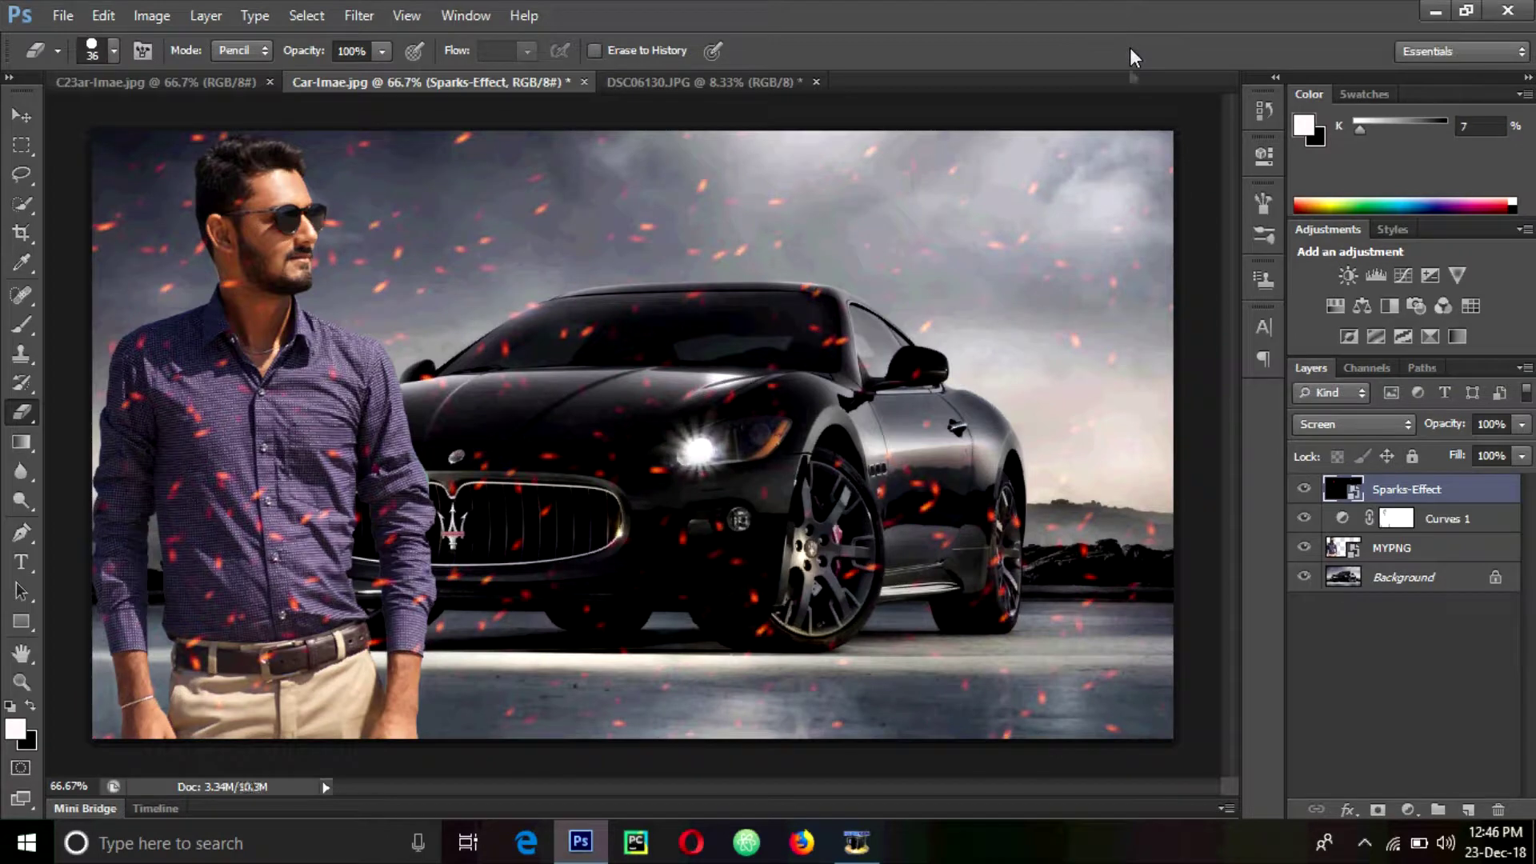
Step: Move the MYPNG layer above the Sparks-Effect layer and nudge the man's cutout slightly to the right
left_click(1394, 553)
mouse_move(1390, 553)
left_mouse_down()
mouse_move(1398, 492)
mouse_move(1375, 497)
mouse_move(1392, 496)
mouse_move(1402, 528)
left_mouse_up()
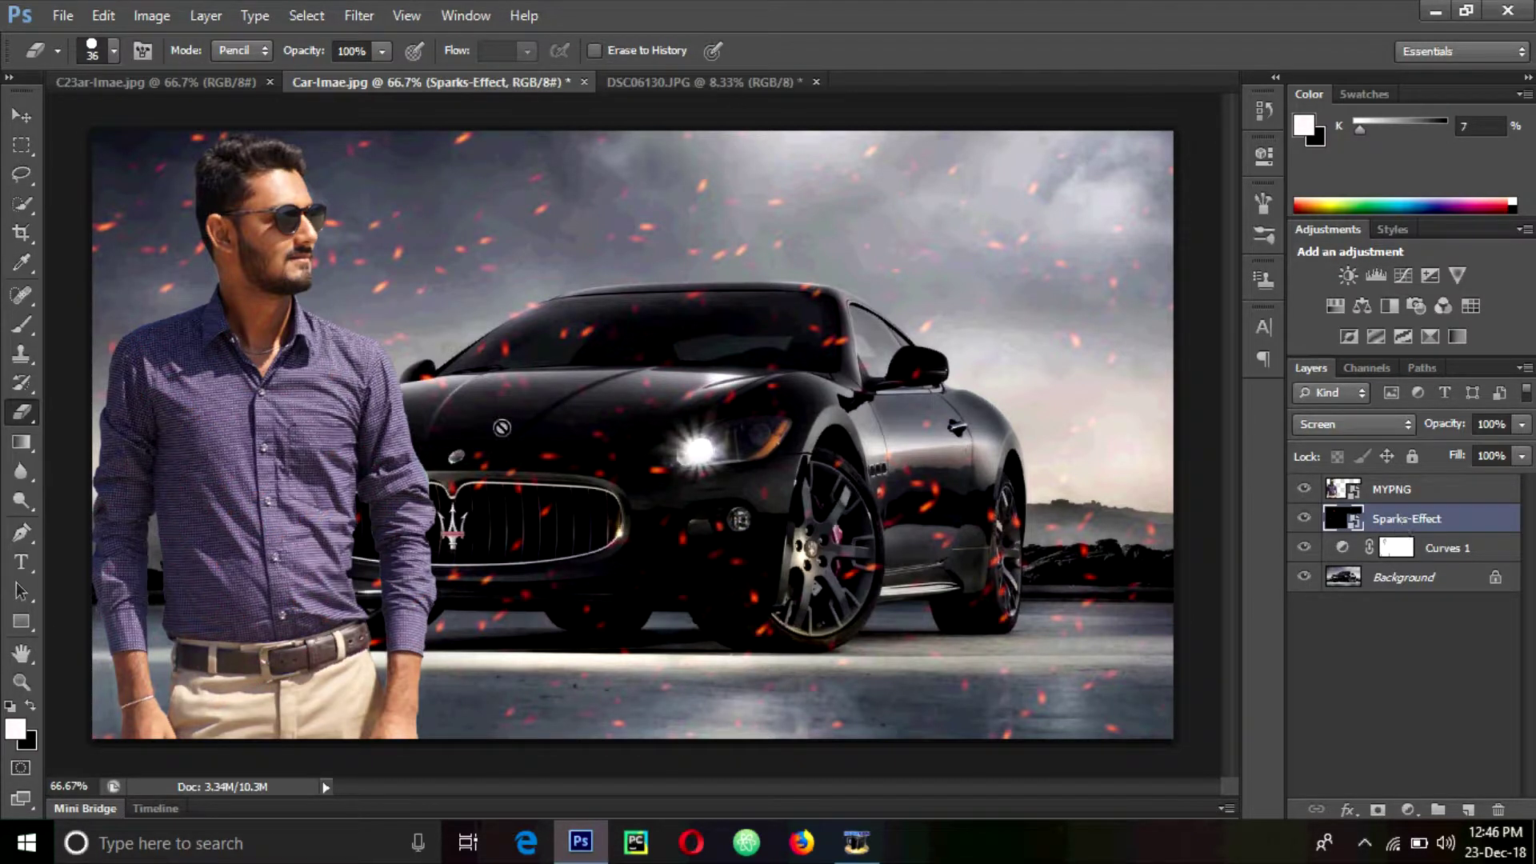
left_click(24, 120)
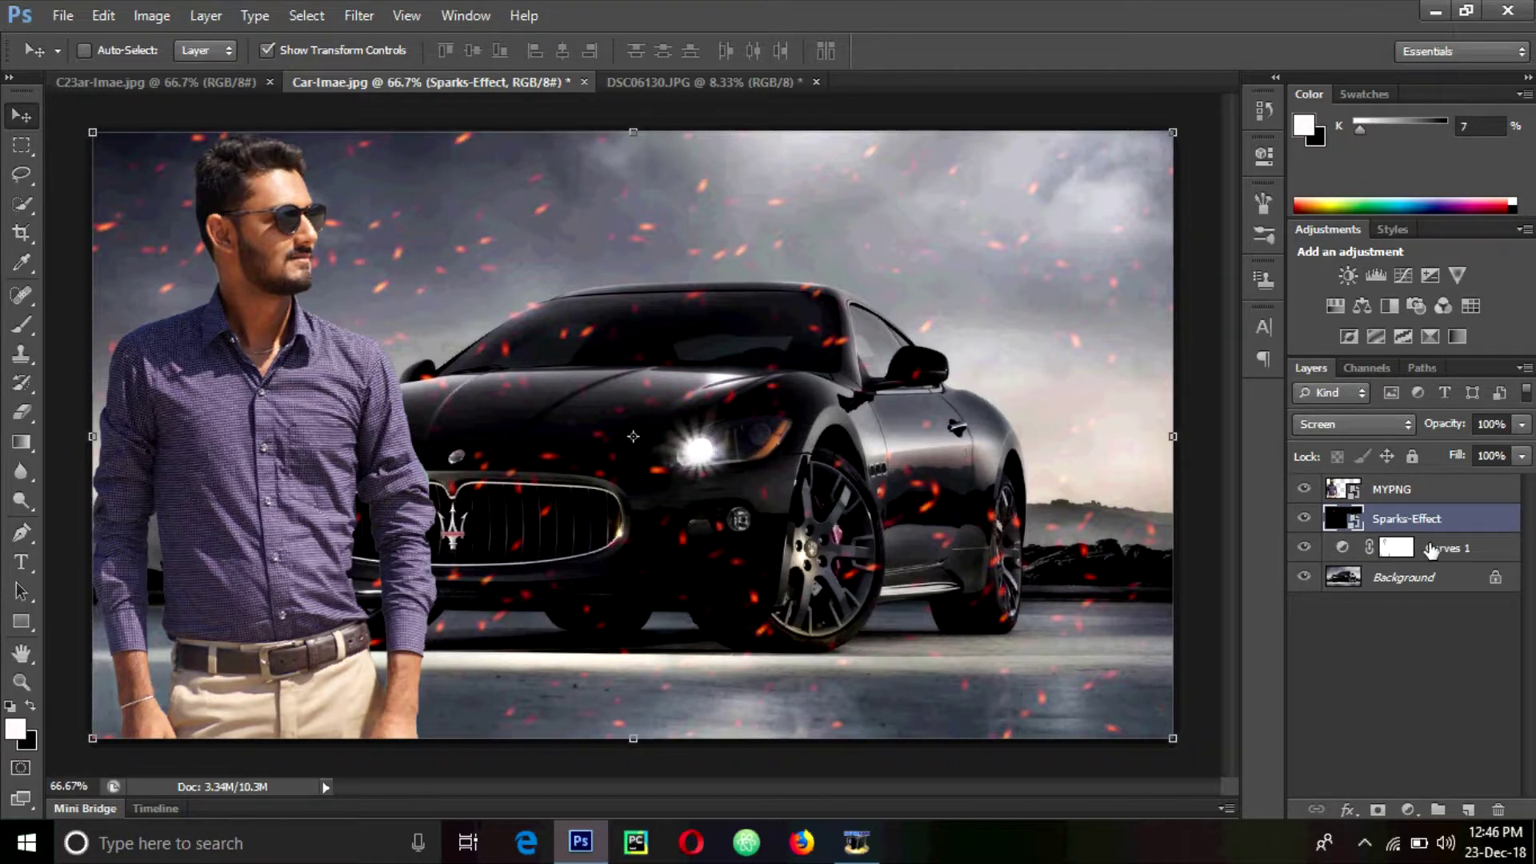
left_click(1434, 490)
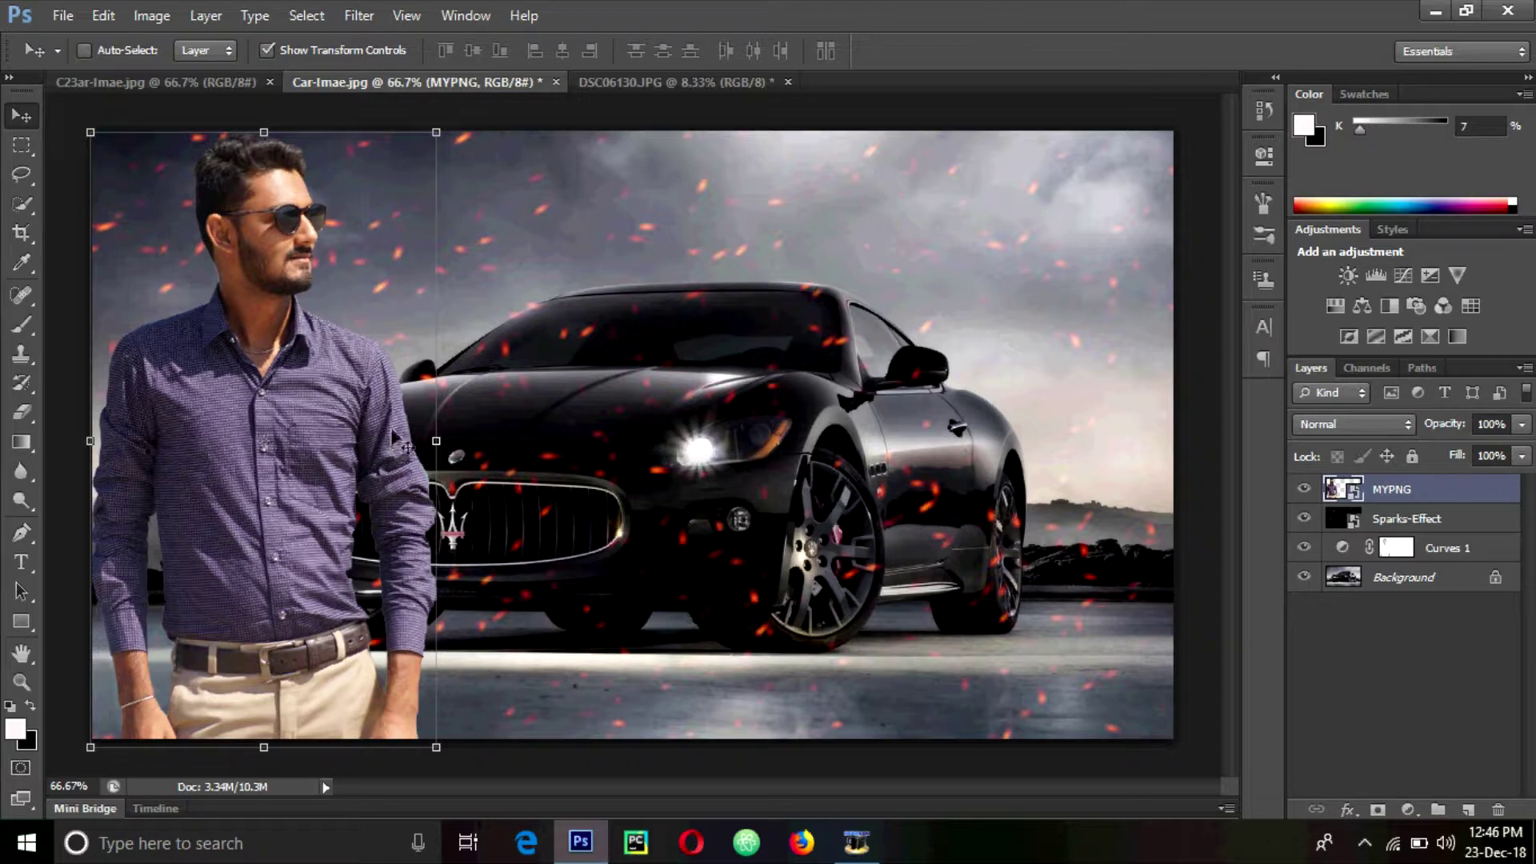
left_click_drag(394, 432, 358, 426)
left_click(22, 145)
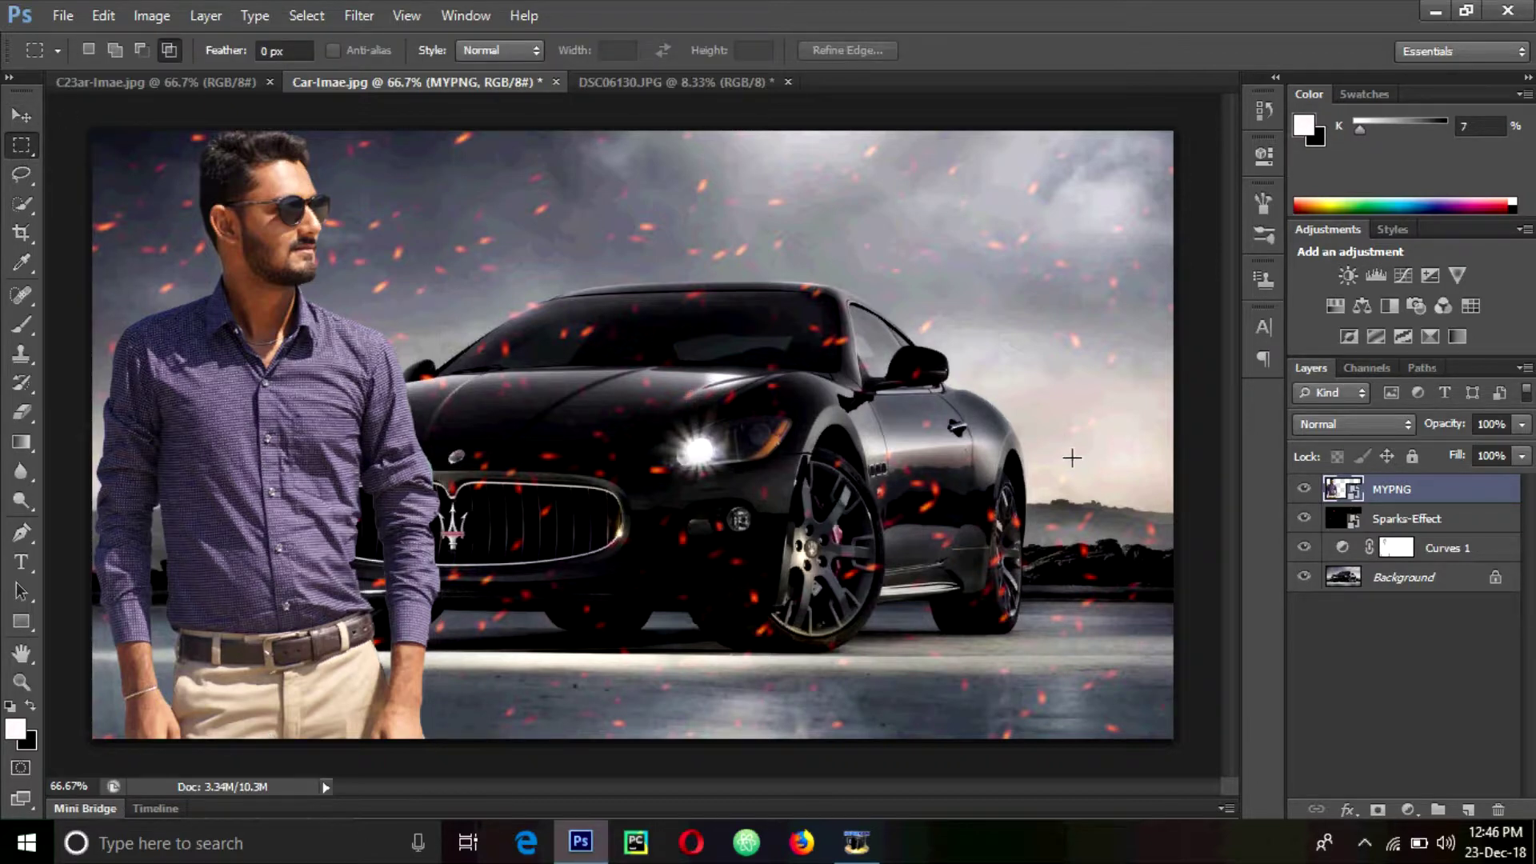
Step: Place the moustache "YOU A QUESTION" PNG in the canvas's upper-right corner, scaled to about 40% by 32%, and commit it
left_click(62, 15)
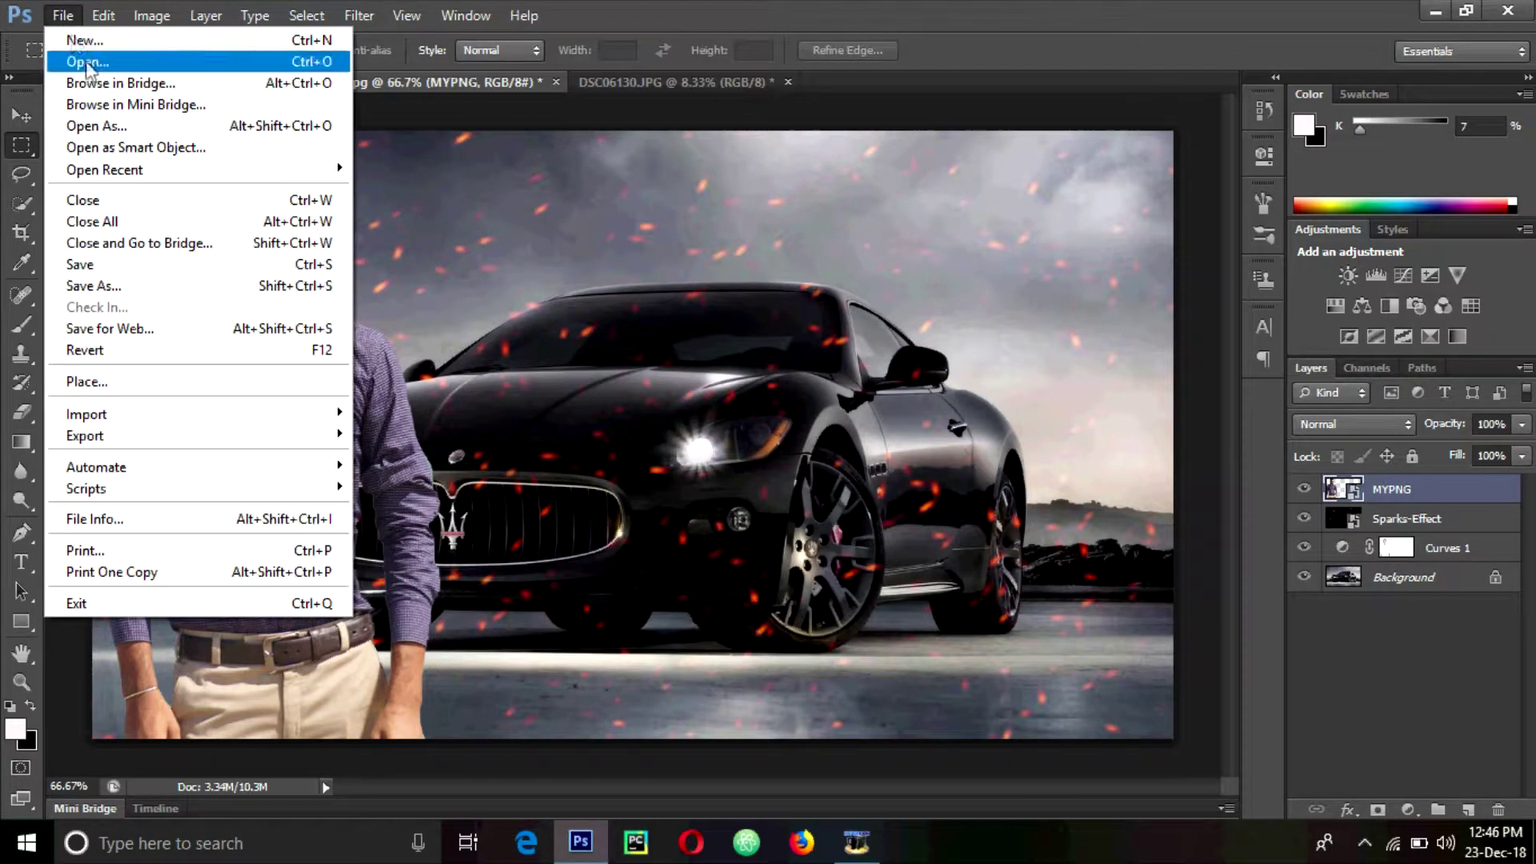
left_click(160, 378)
left_click(1032, 420)
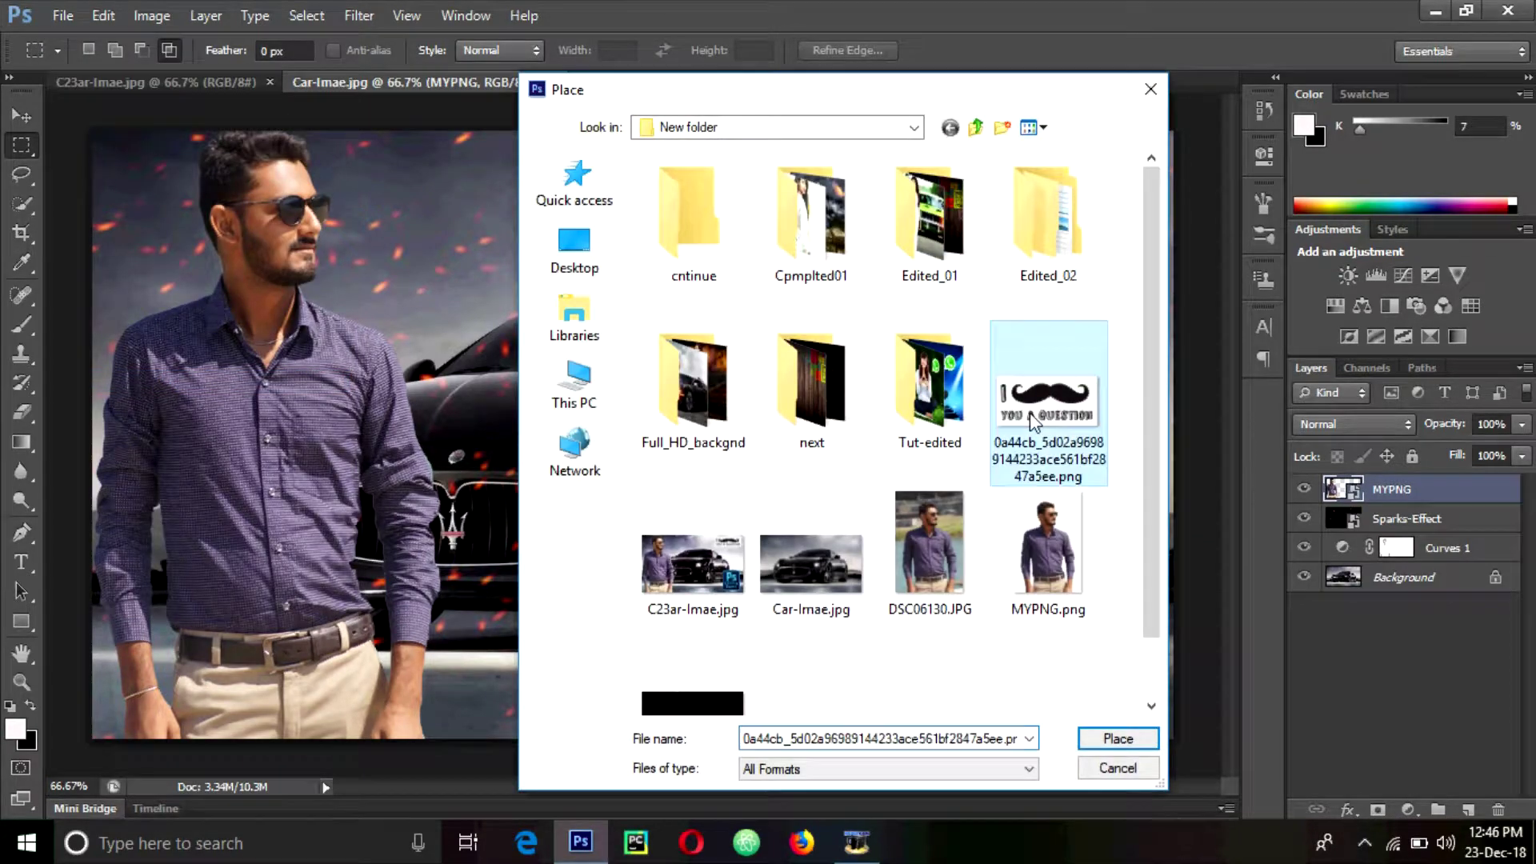
left_click(1116, 738)
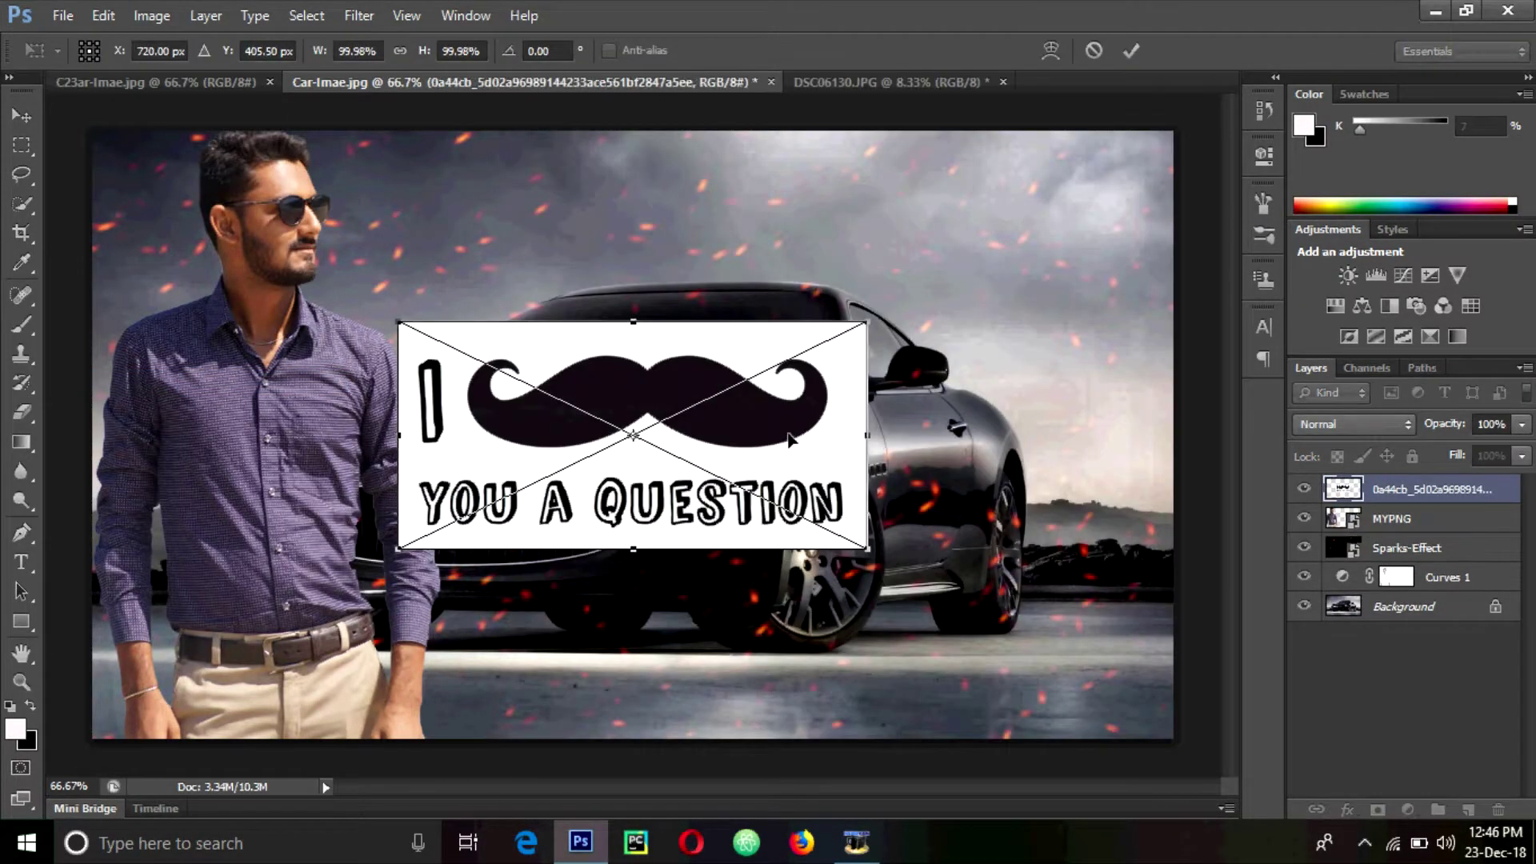
left_click_drag(867, 550, 1120, 192)
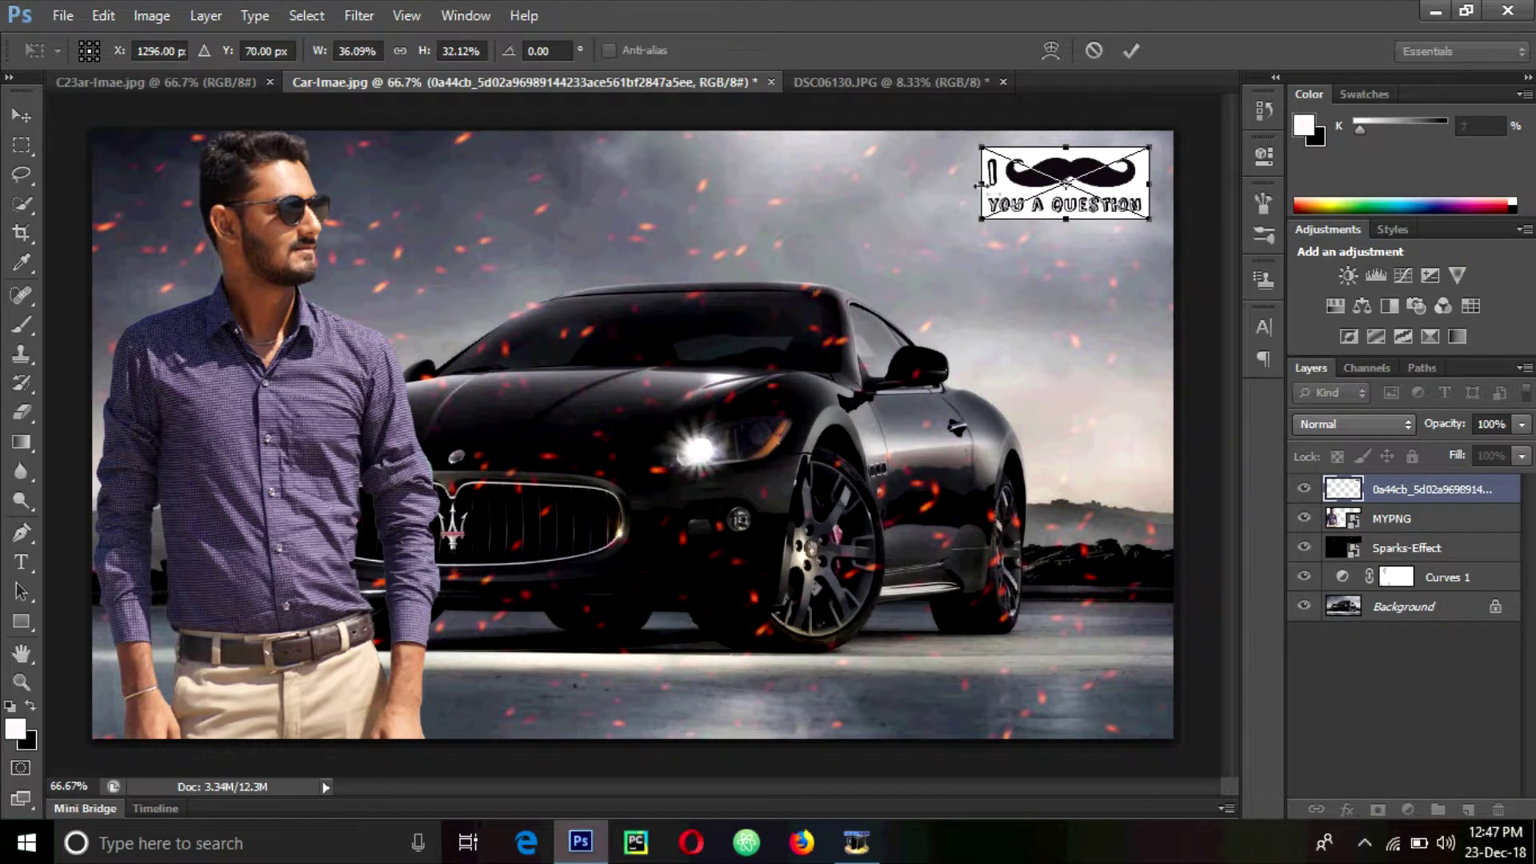
left_click_drag(976, 182, 958, 183)
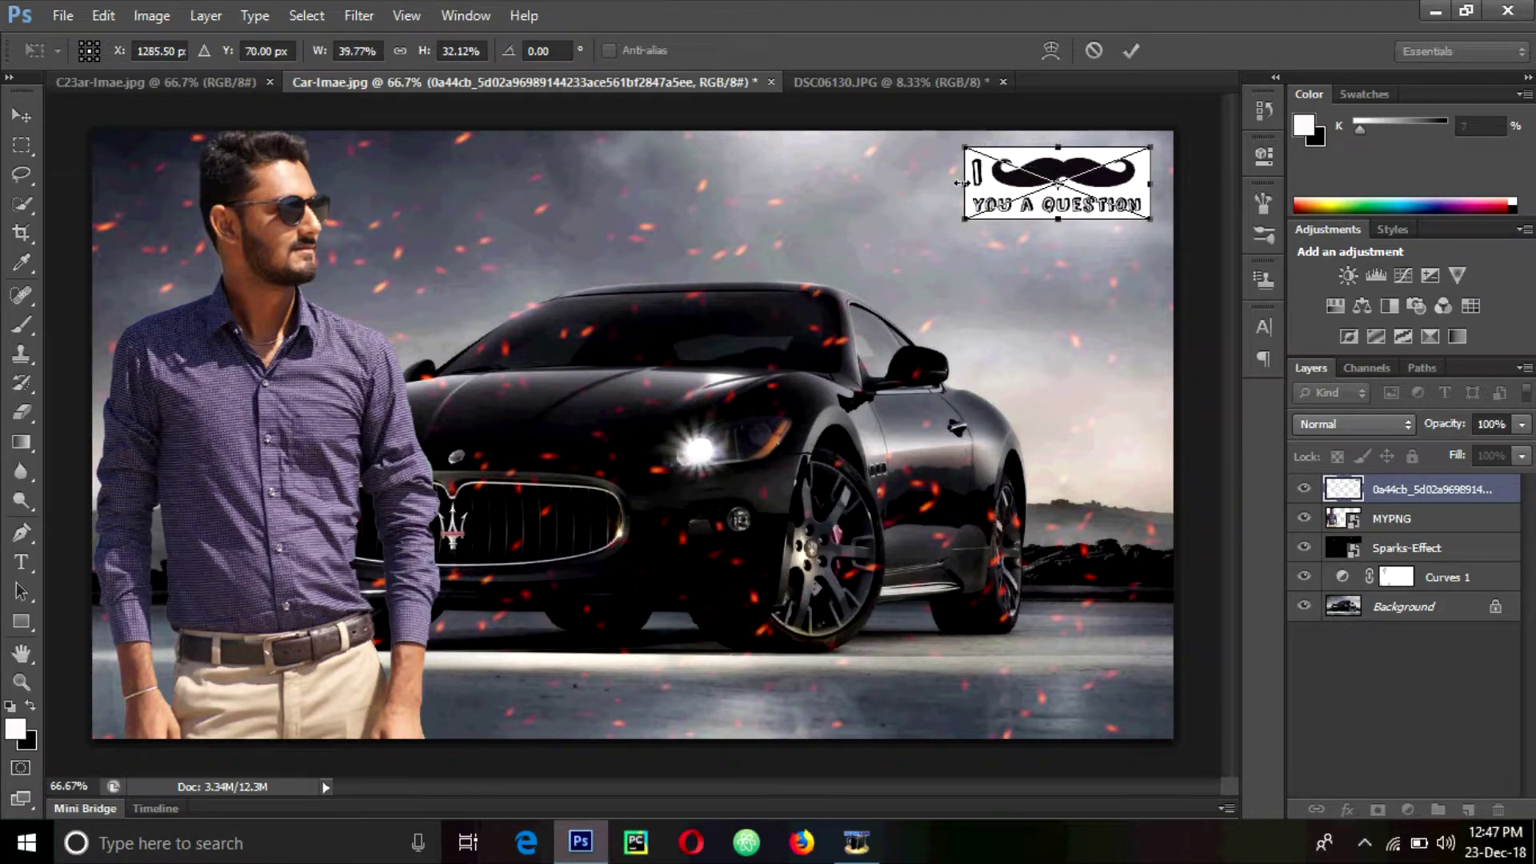
left_click(1130, 51)
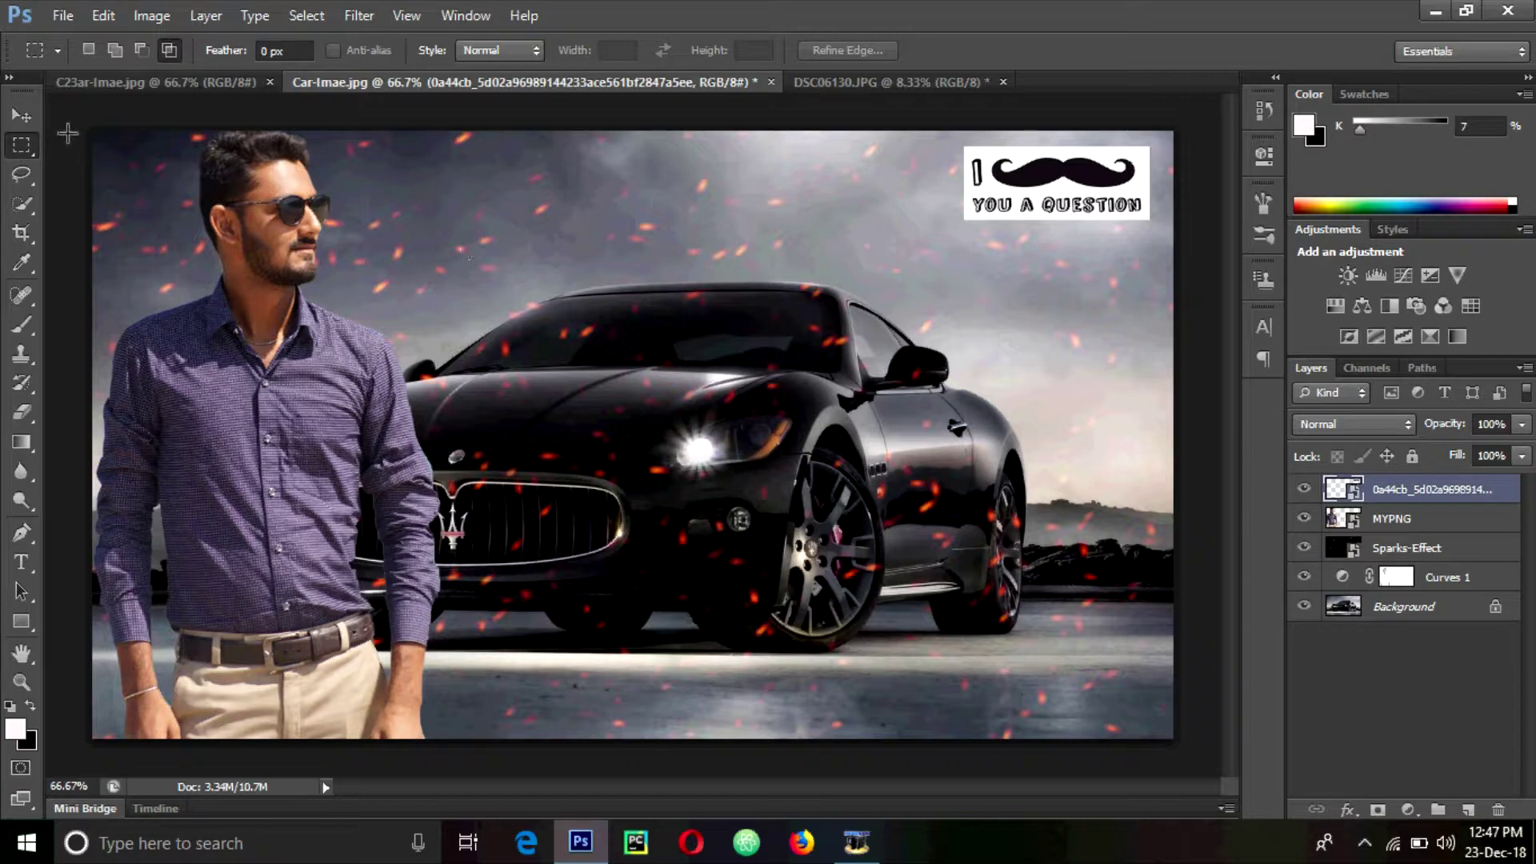
Step: Add a Curves adjustment layer on top with the RGB curve pulled slightly down, and erase its mask over the man's face and hands
left_click(1400, 275)
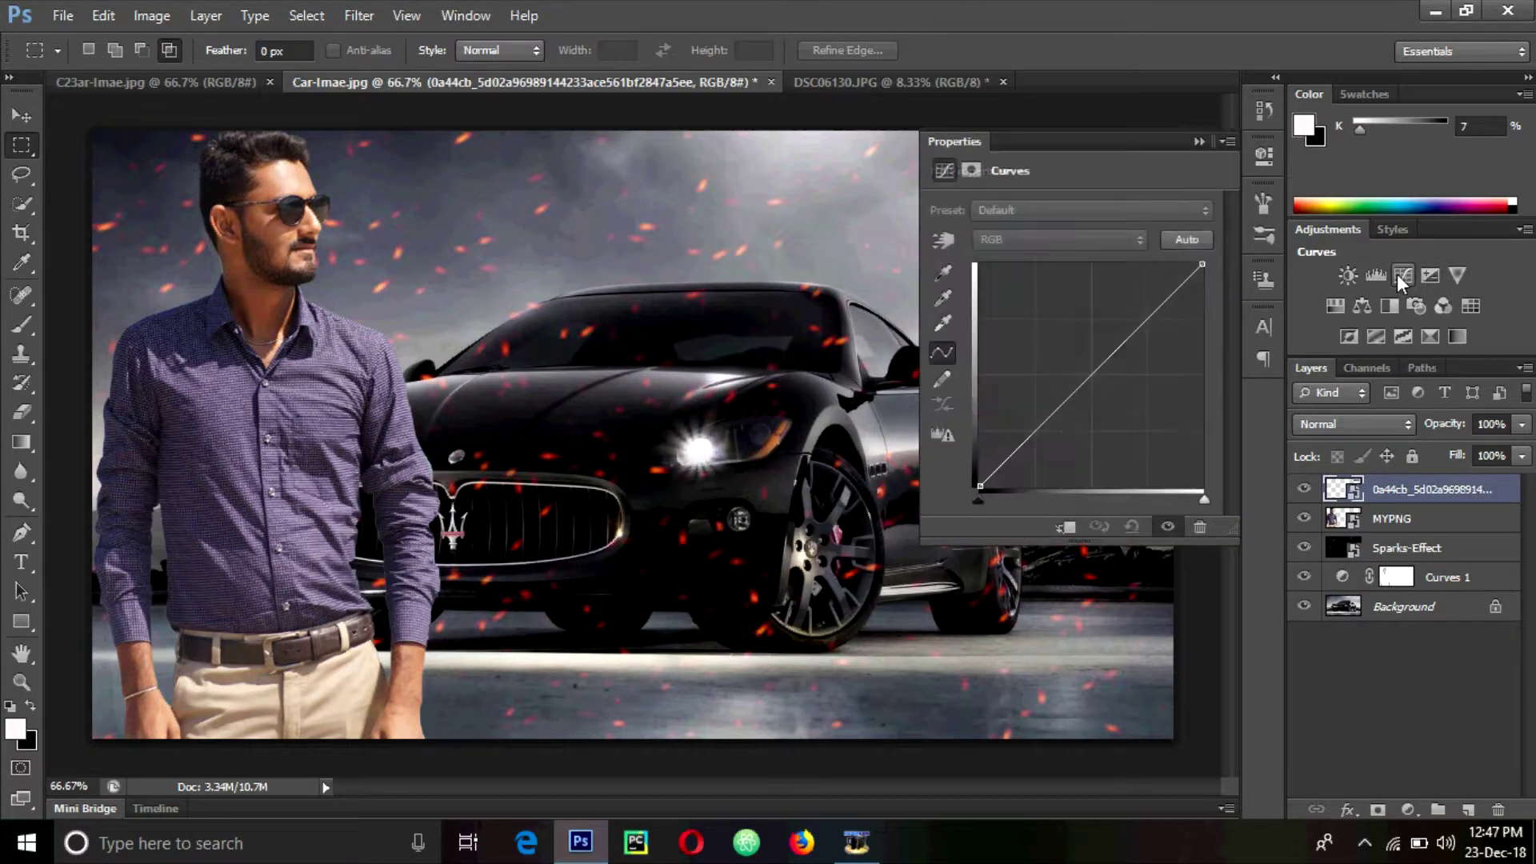
left_click_drag(1092, 373, 1093, 388)
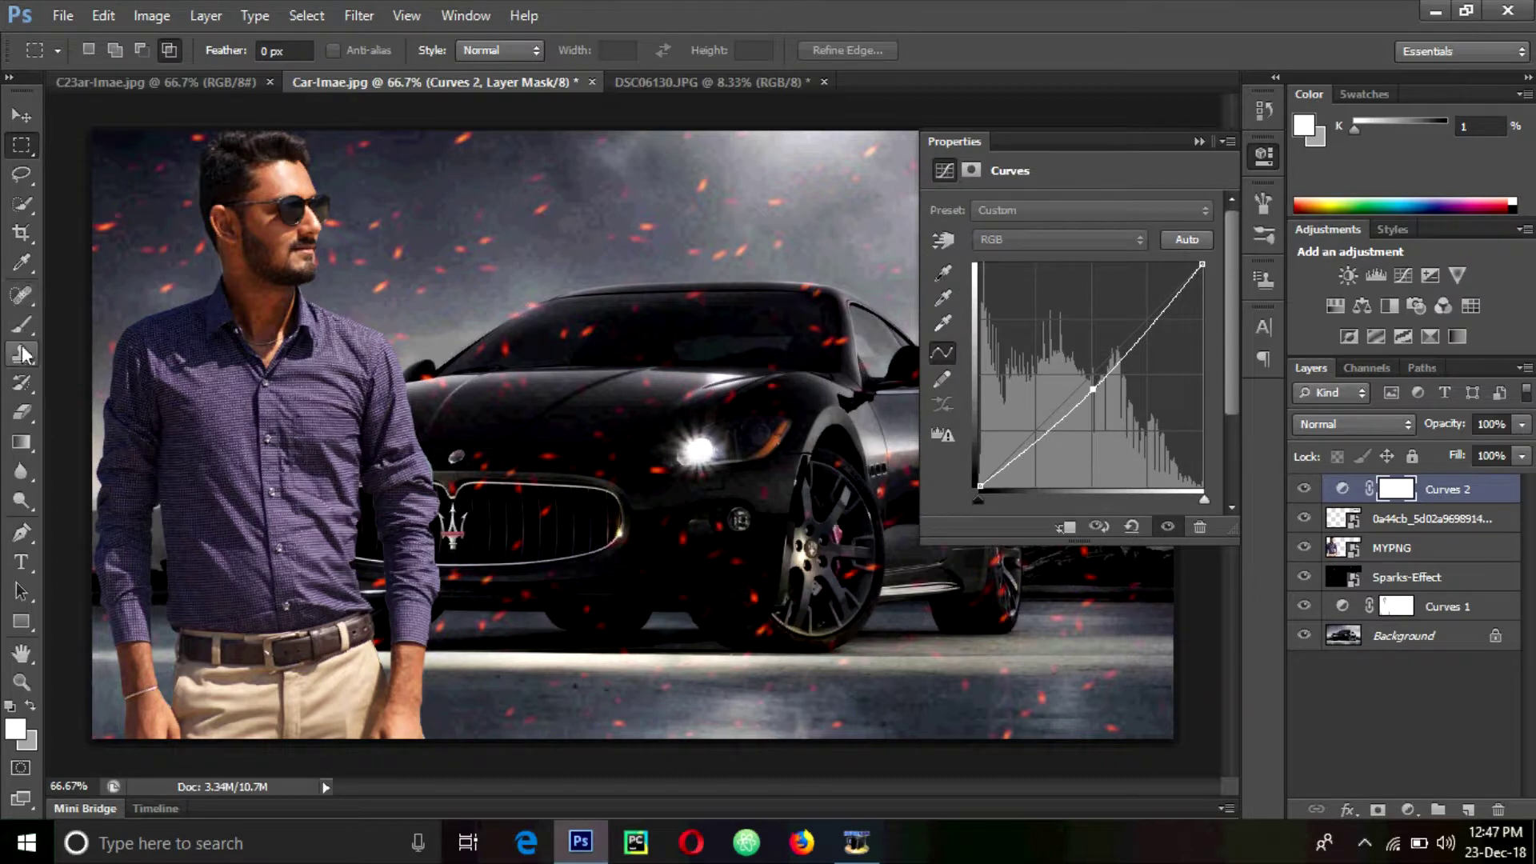
left_click(22, 413)
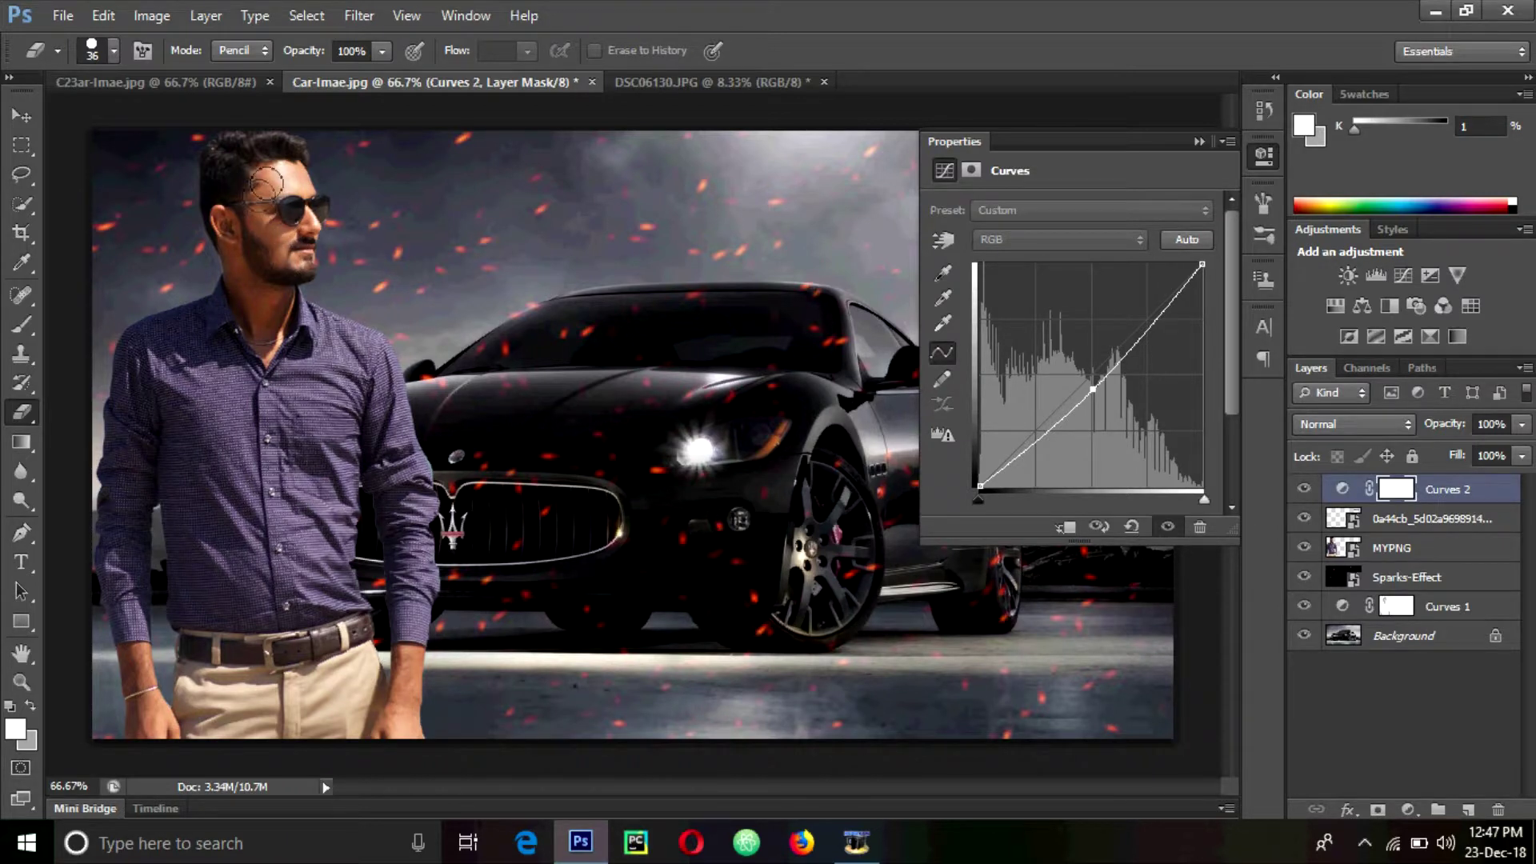
mouse_move(311, 232)
left_mouse_down()
mouse_move(282, 287)
mouse_move(234, 264)
left_mouse_up()
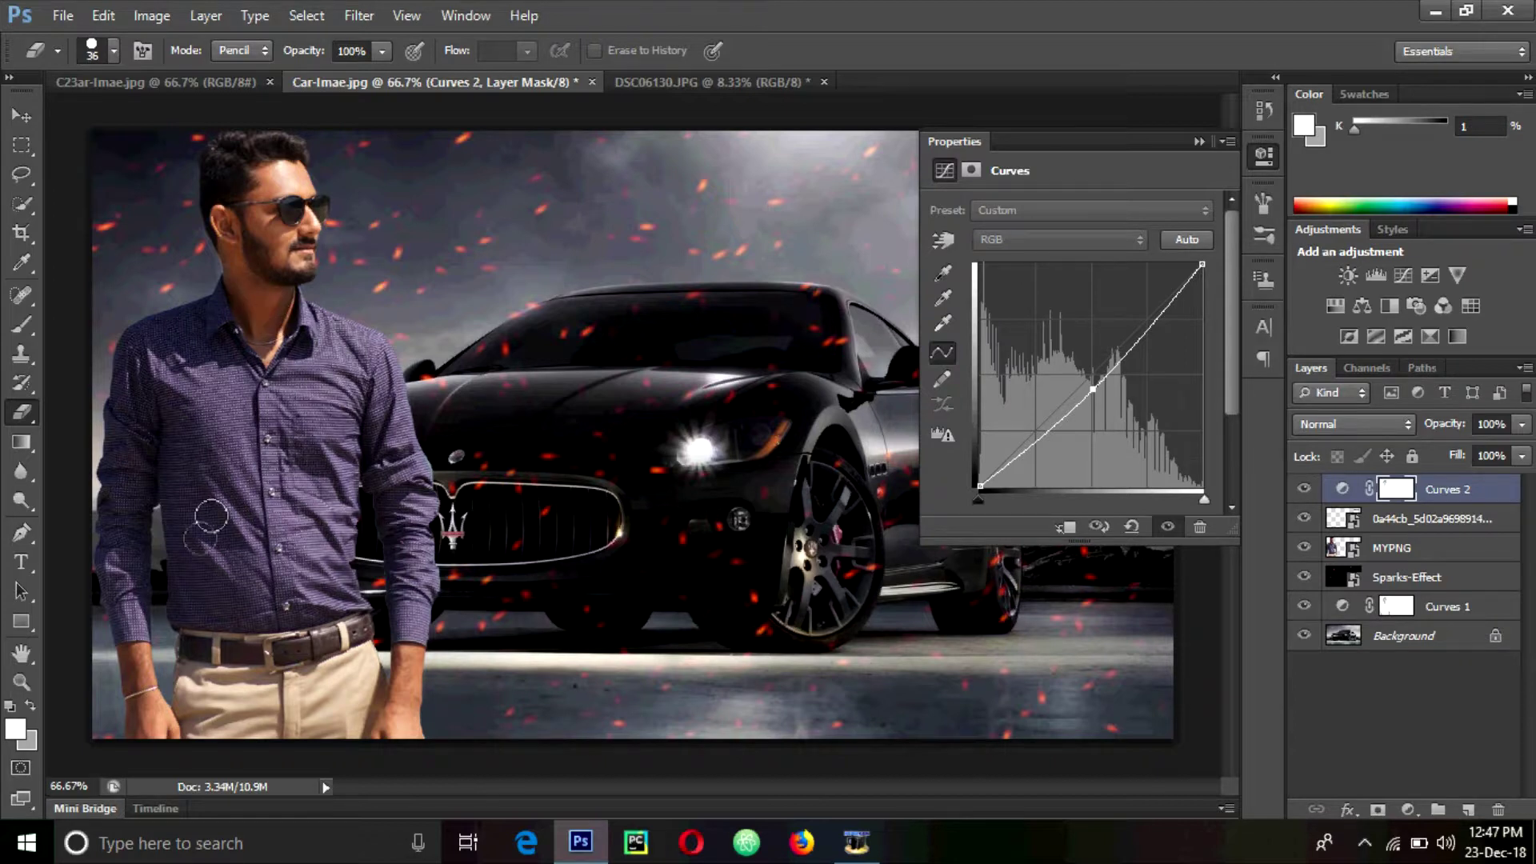
mouse_move(136, 676)
left_mouse_down()
mouse_move(142, 740)
mouse_move(138, 716)
mouse_move(141, 737)
mouse_move(160, 710)
mouse_move(179, 736)
left_mouse_up()
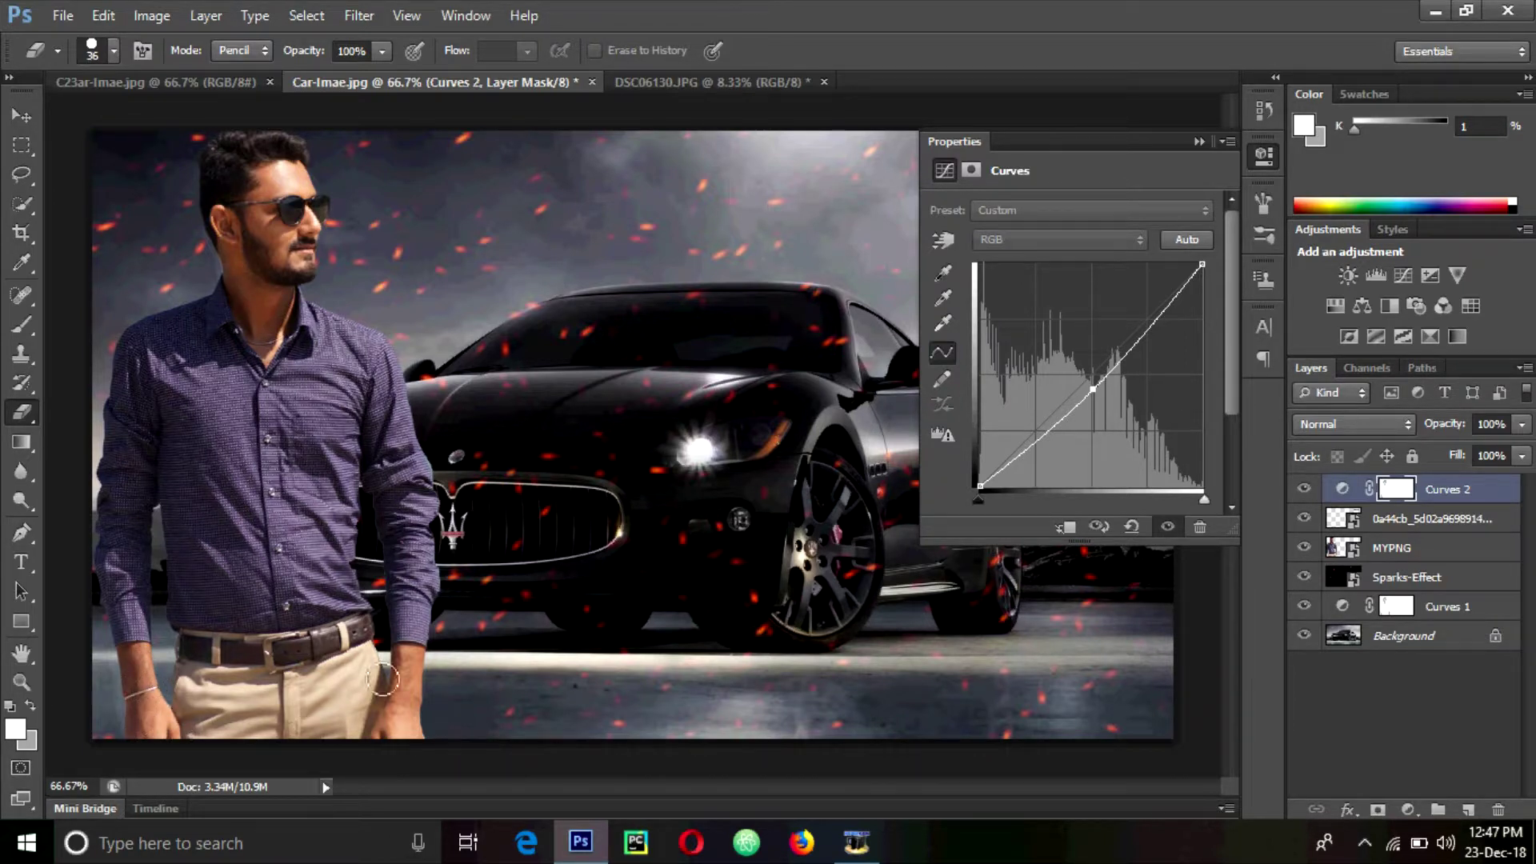
mouse_move(406, 672)
left_mouse_down()
mouse_move(409, 712)
mouse_move(410, 663)
left_mouse_up()
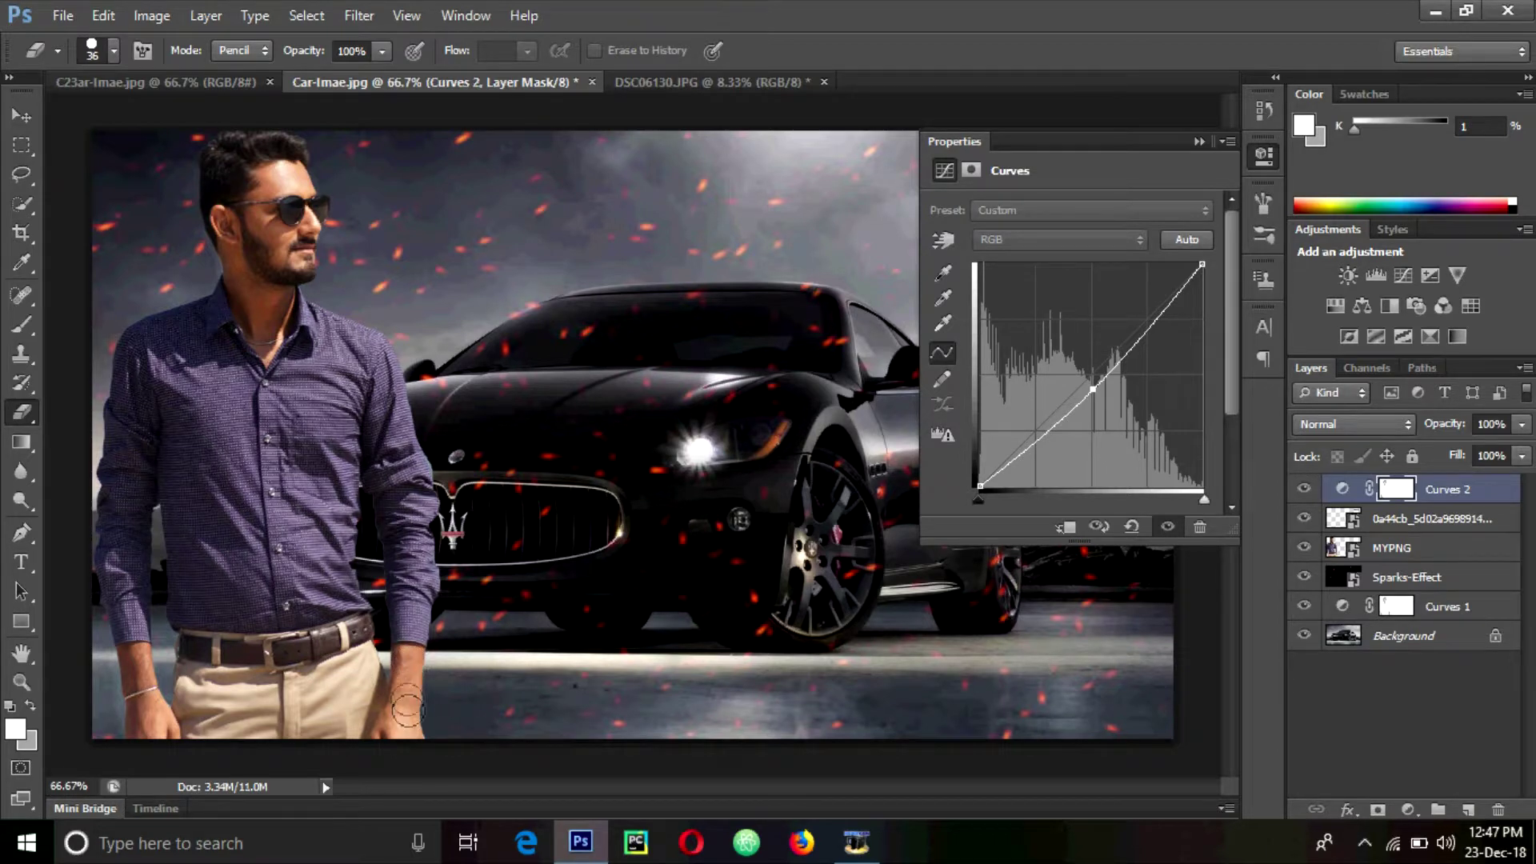
left_click_drag(308, 214, 306, 231)
left_click(1199, 140)
Step: Compare the composite with C23ar-Imae.jpg, and add a Brightness/Contrast adjustment layer with brightness 36 and contrast 16
left_click(152, 83)
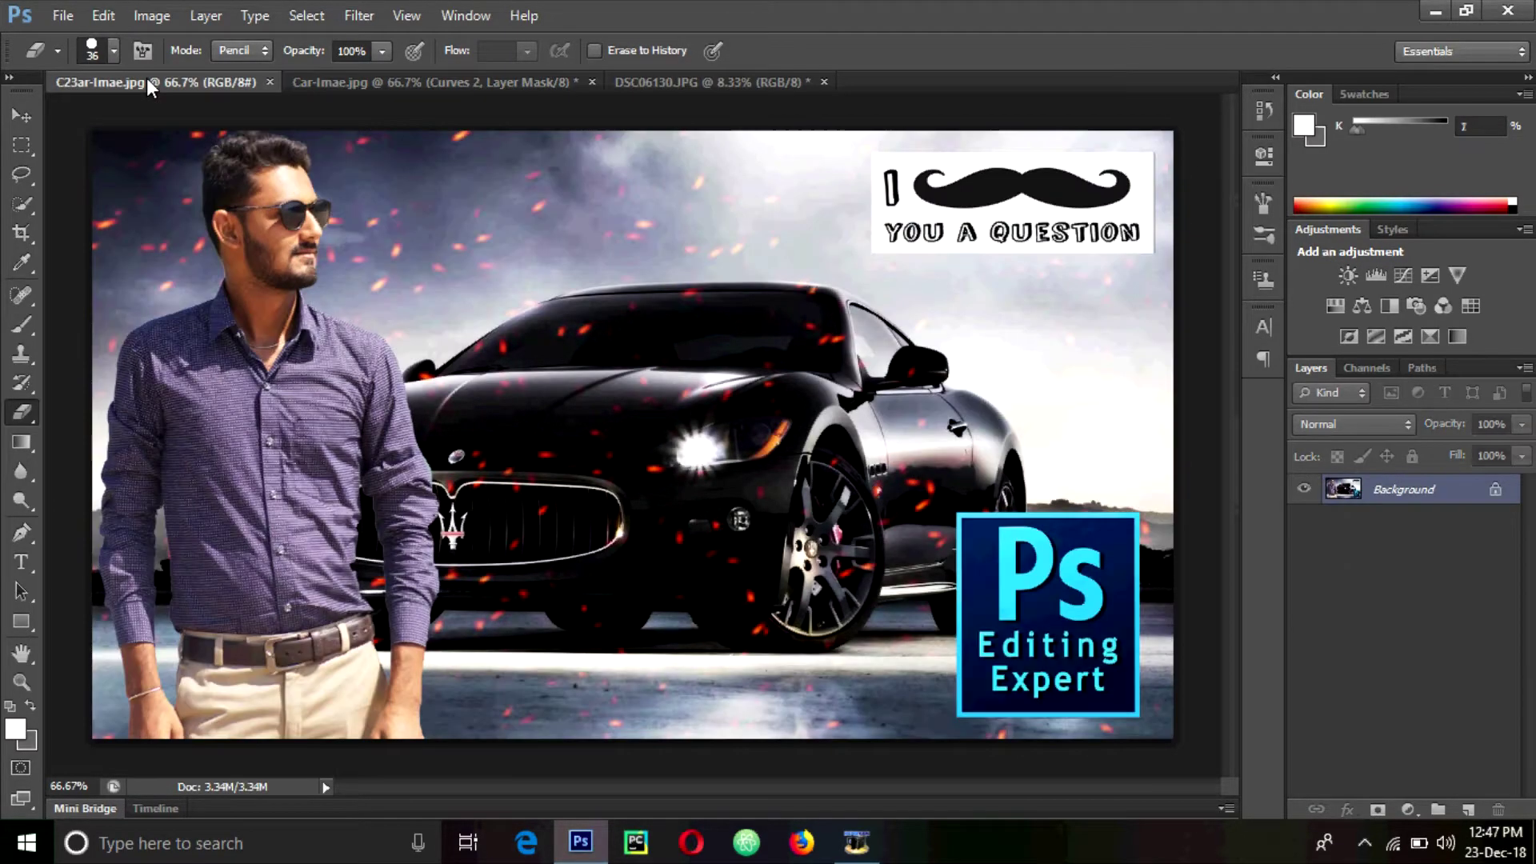
left_click(496, 84)
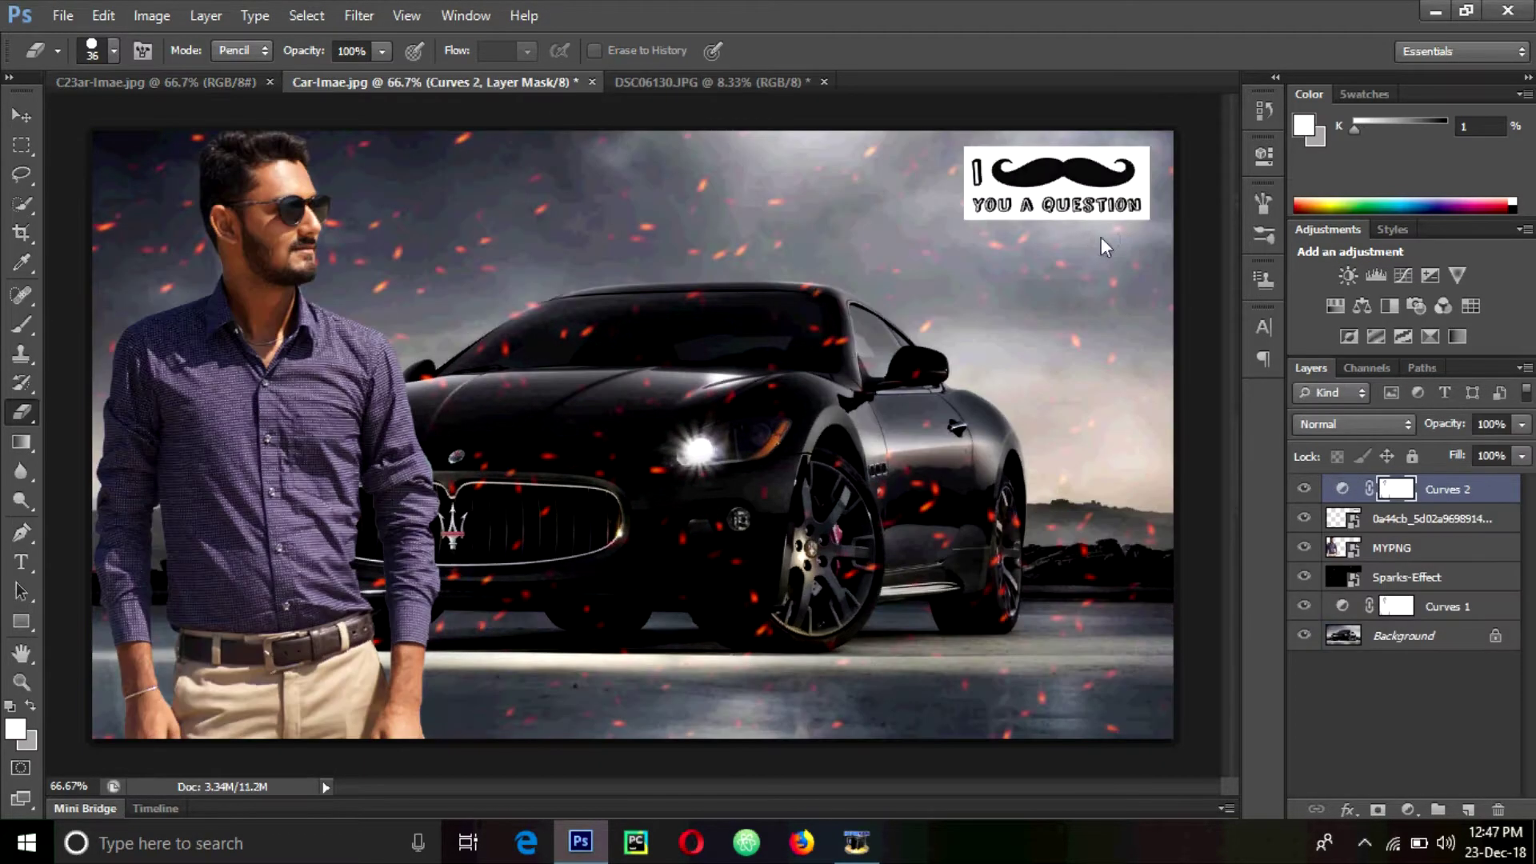
left_click(1348, 275)
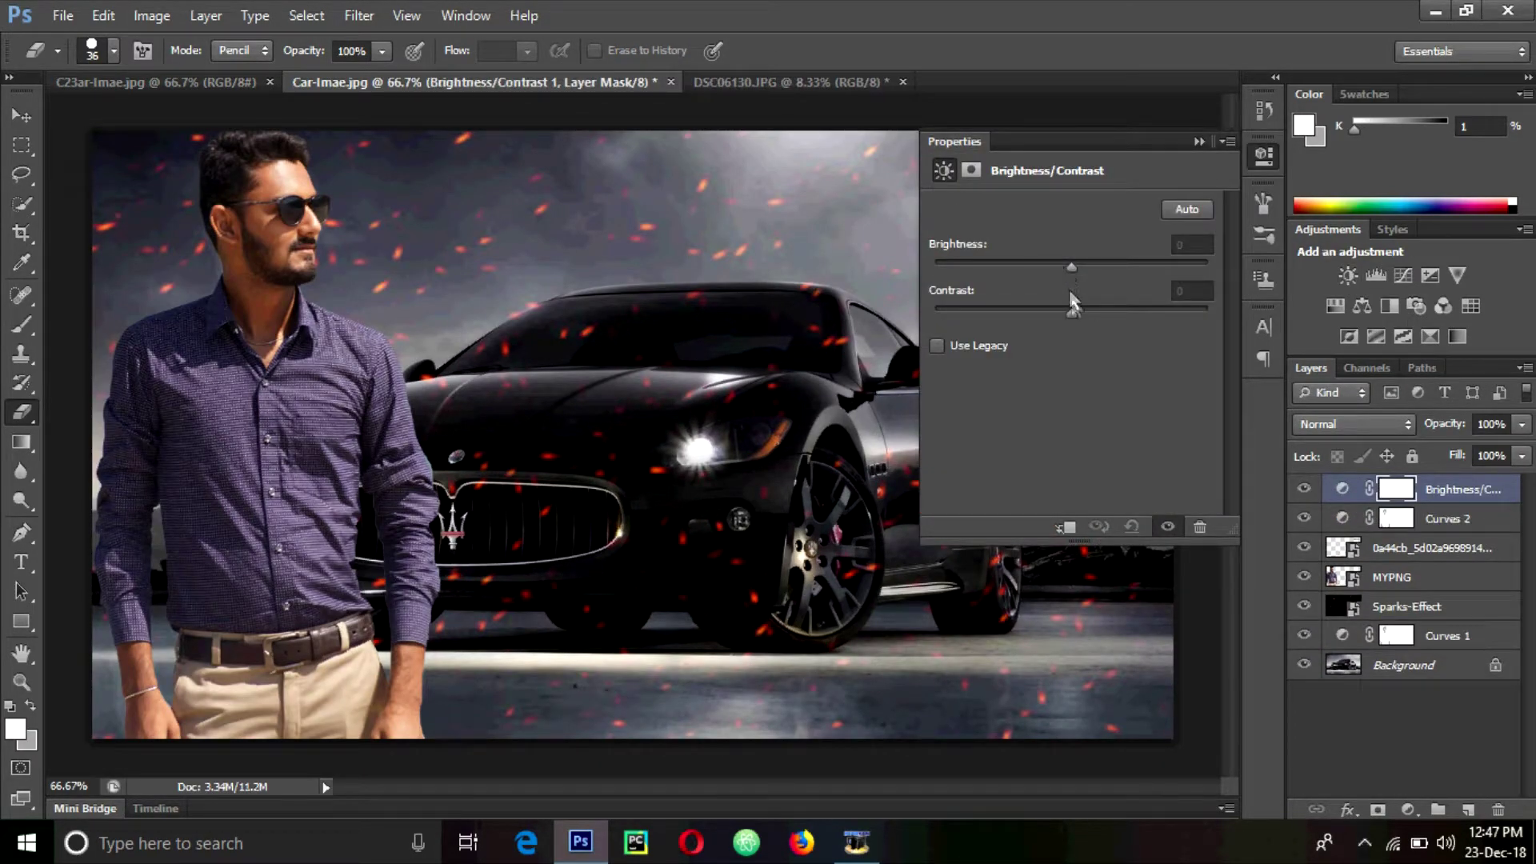
left_click_drag(1078, 310, 1109, 285)
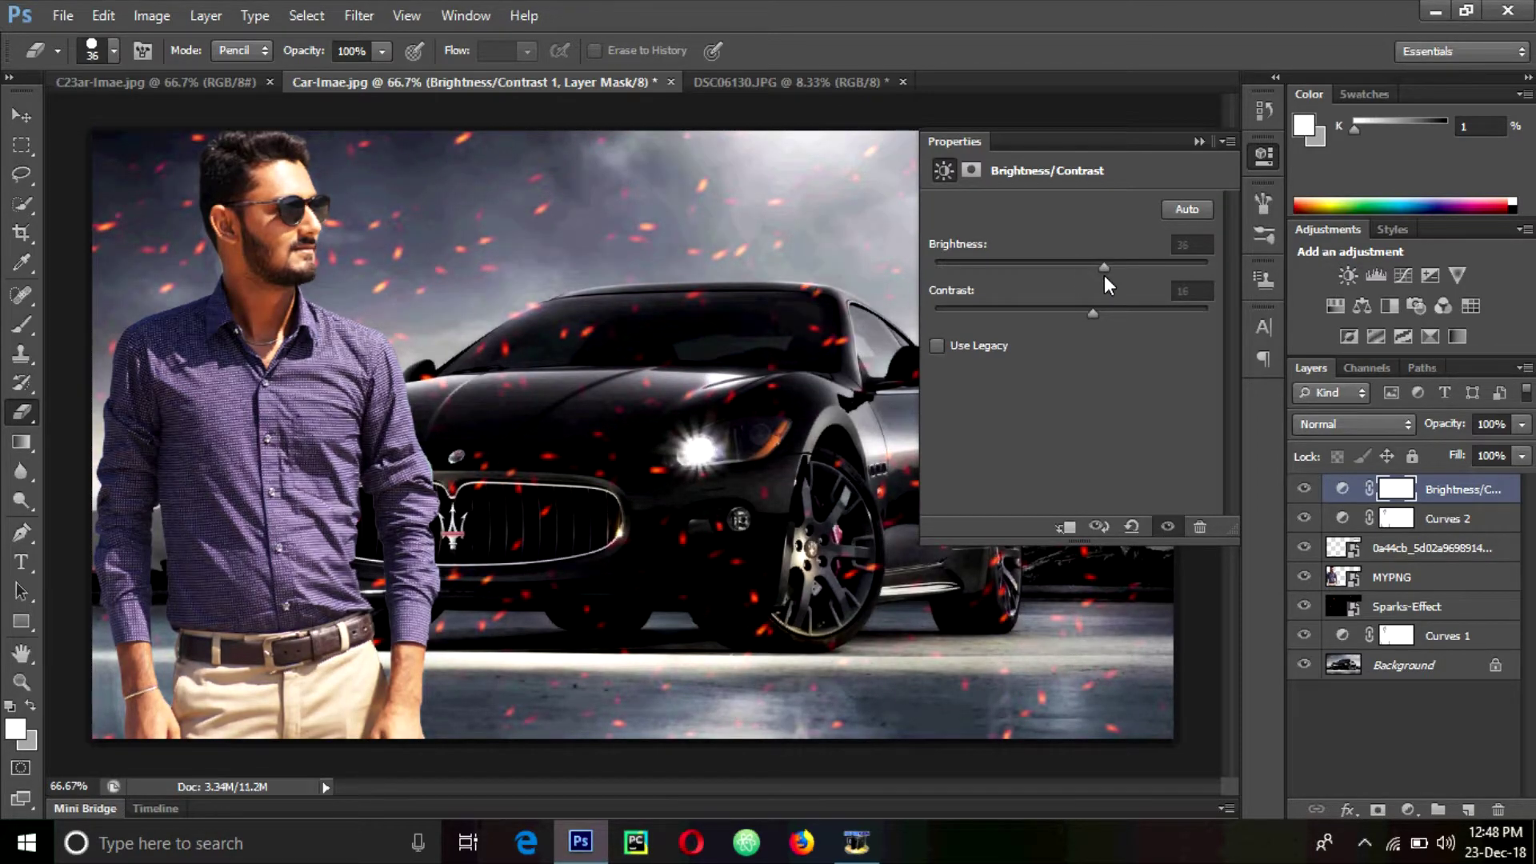
left_click(1199, 142)
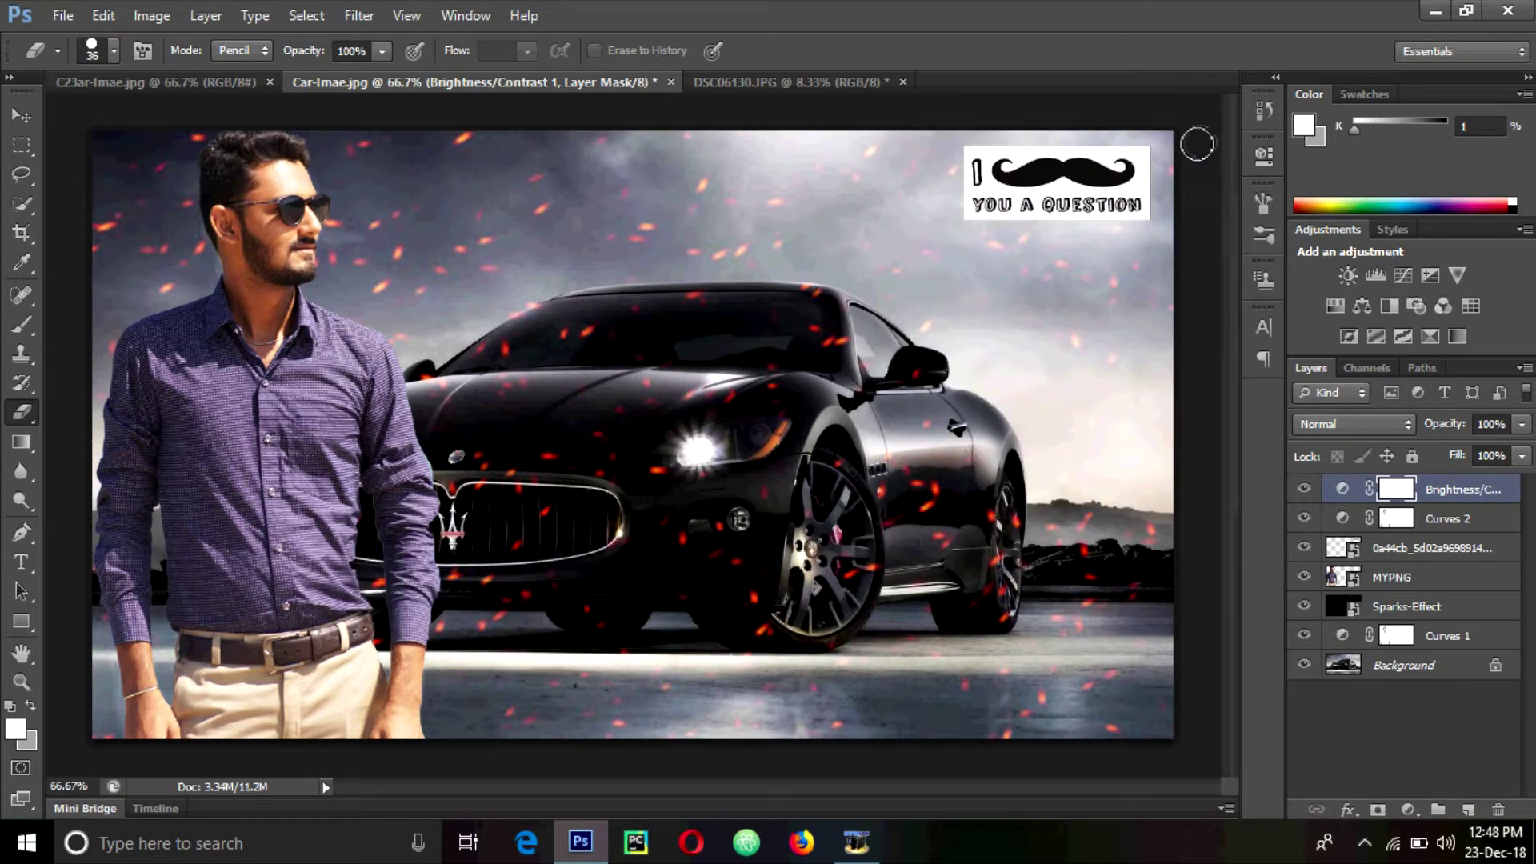
left_click(22, 116)
Step: Save the composite in New folder as the JPEG file Car-Image-edit-tut-01.jpg, accepting the JPEG options
left_click(63, 16)
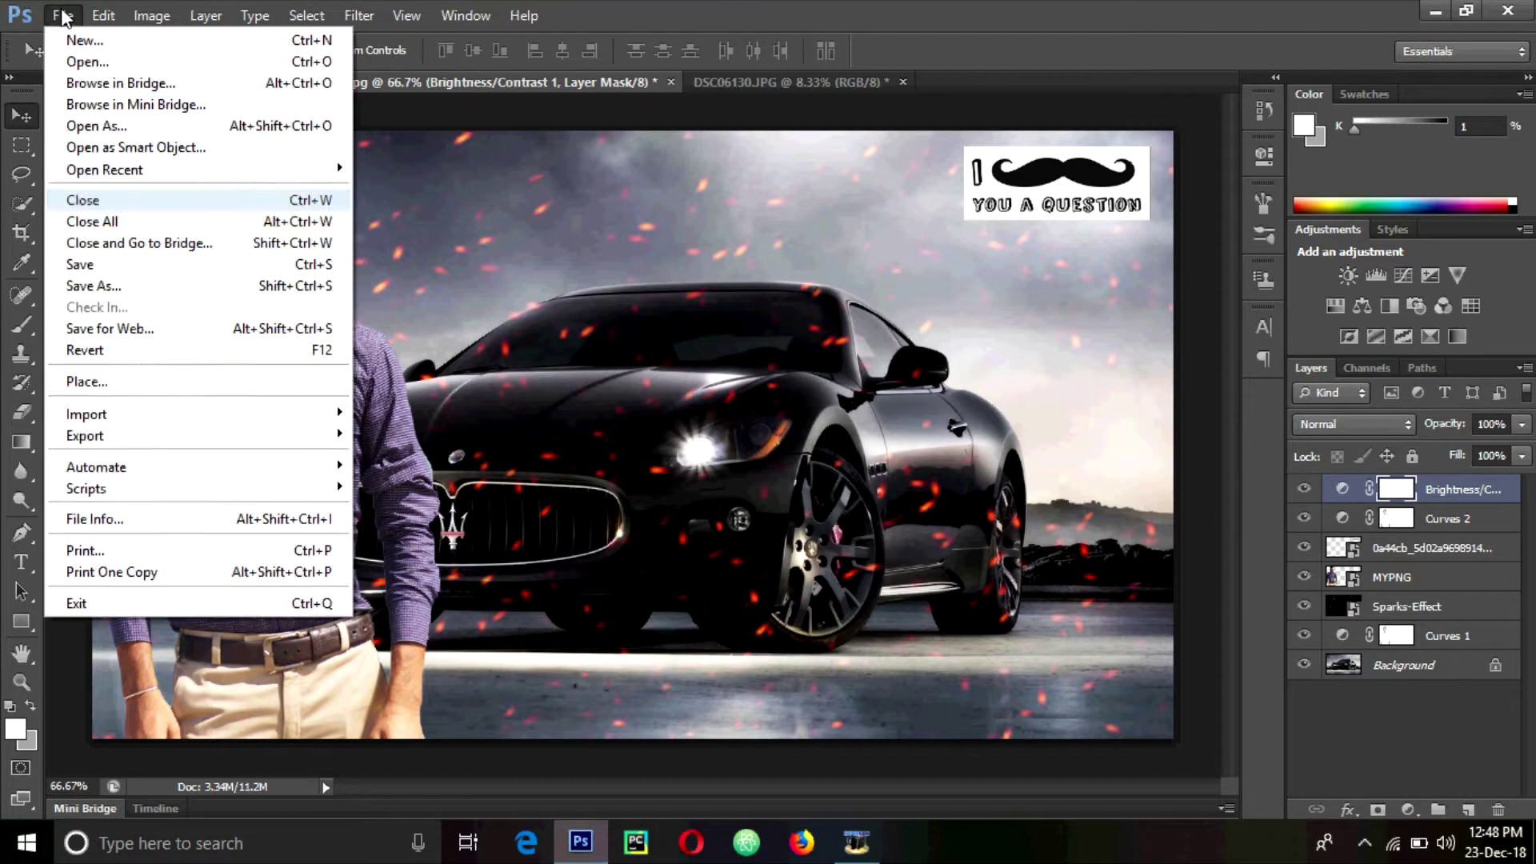
left_click(160, 285)
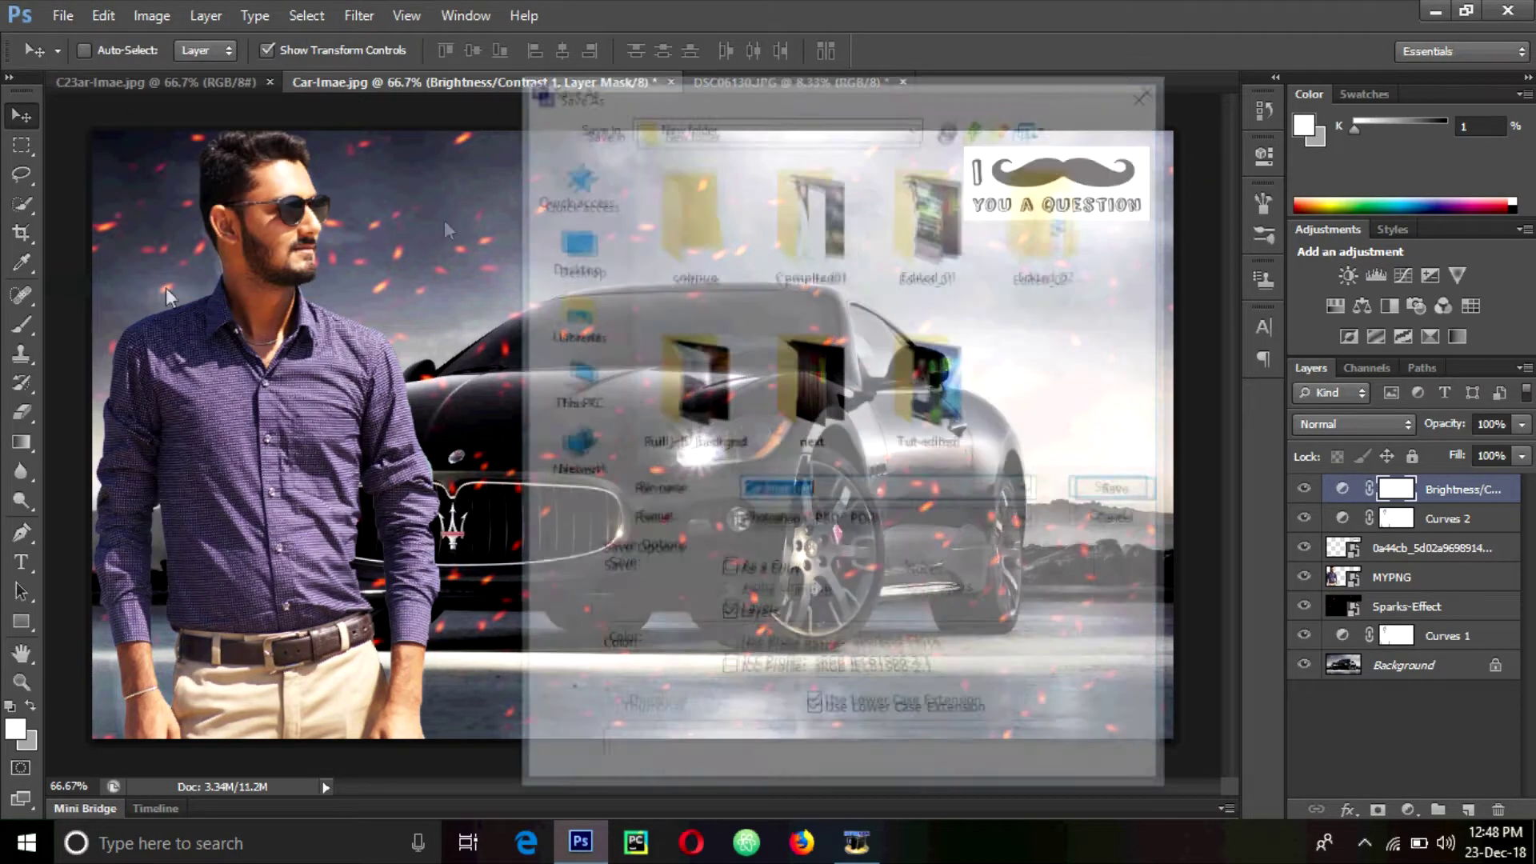
left_click(789, 490)
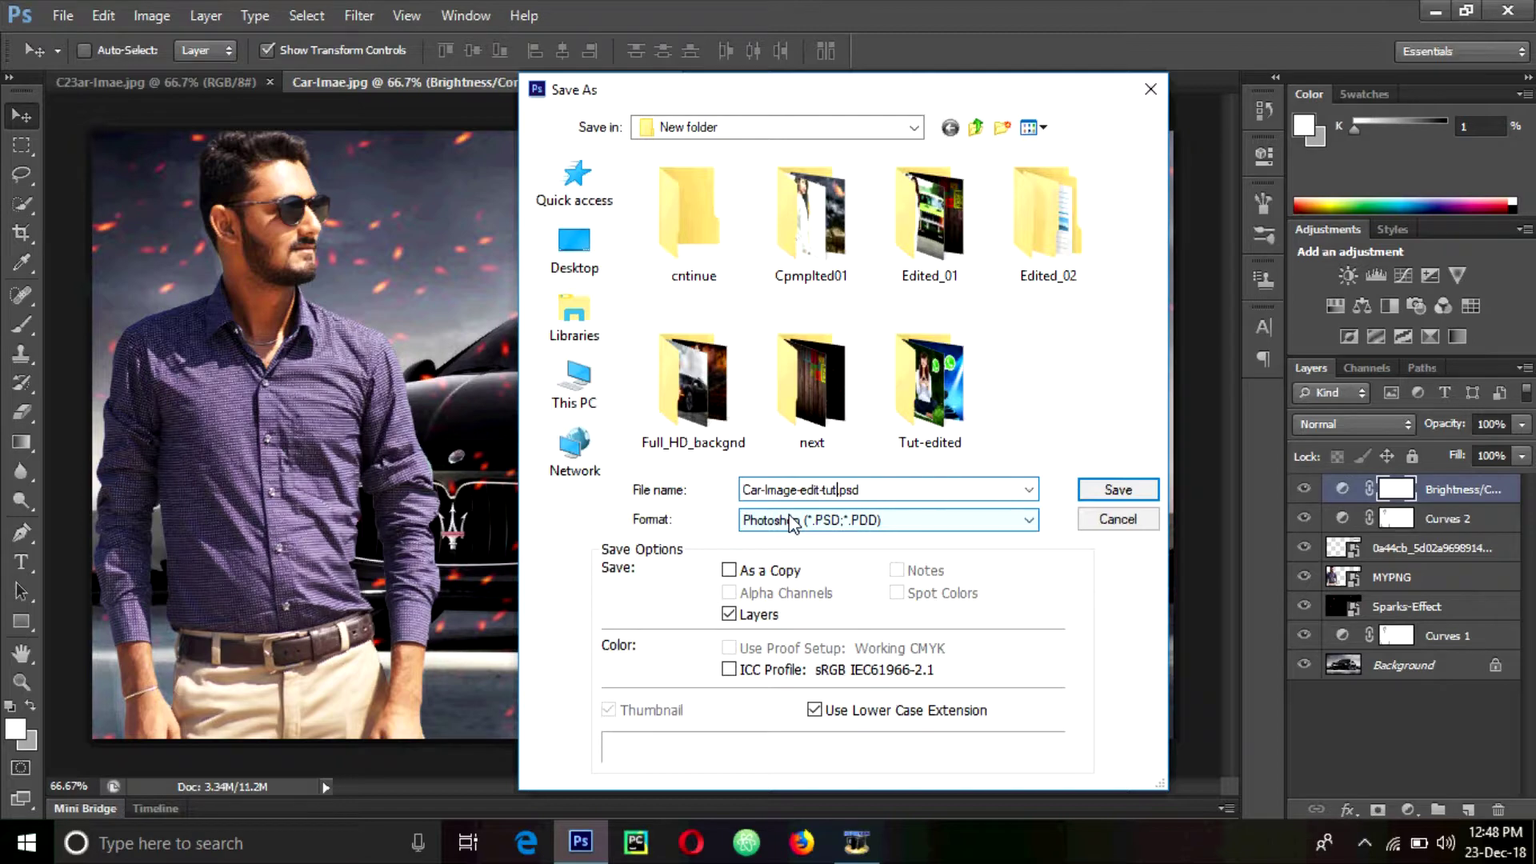
left_click(798, 523)
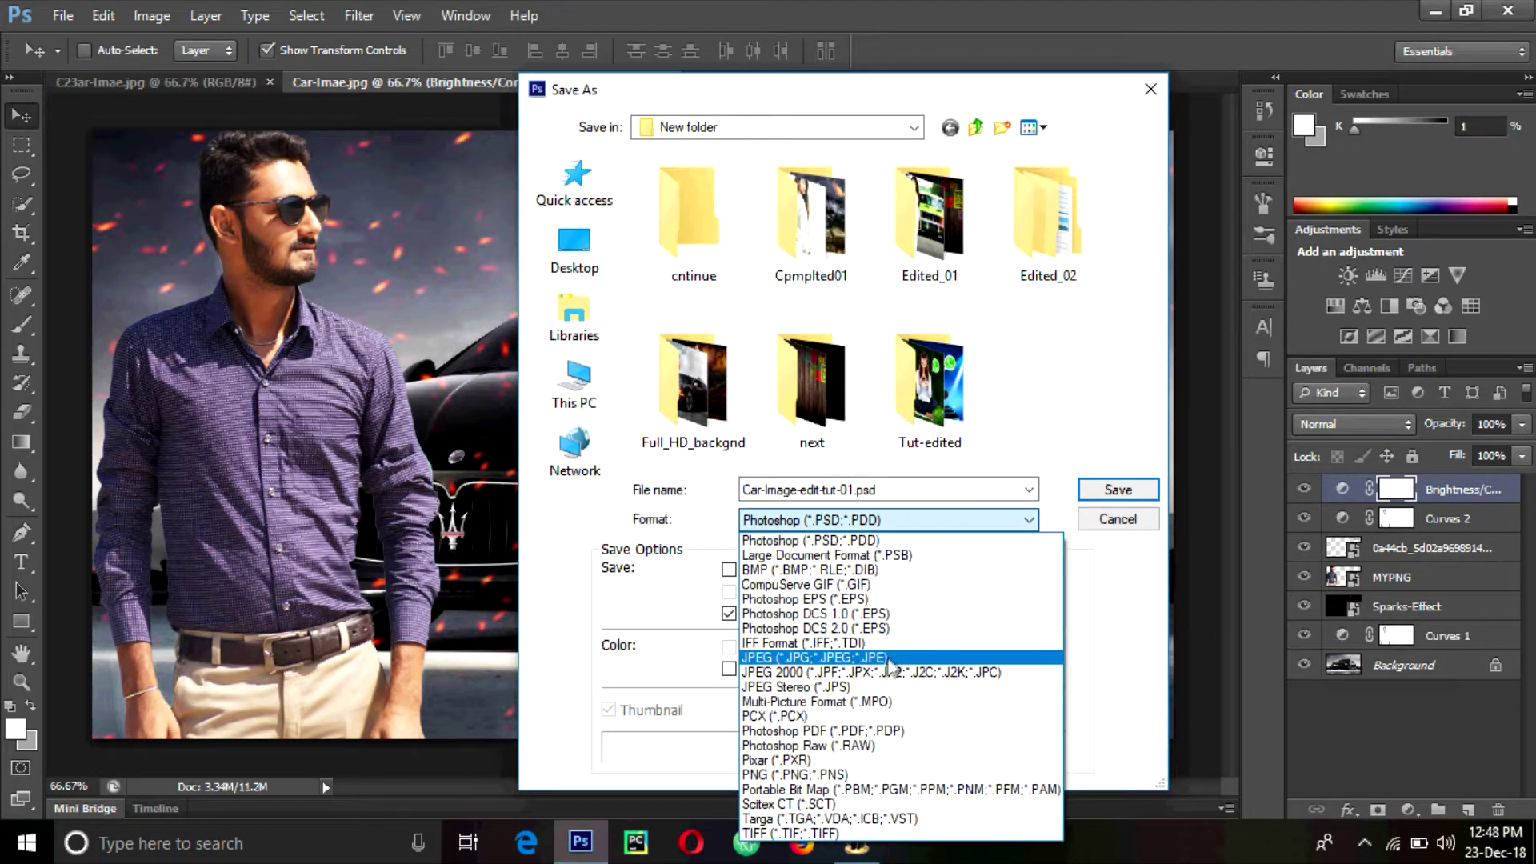
left_click(908, 663)
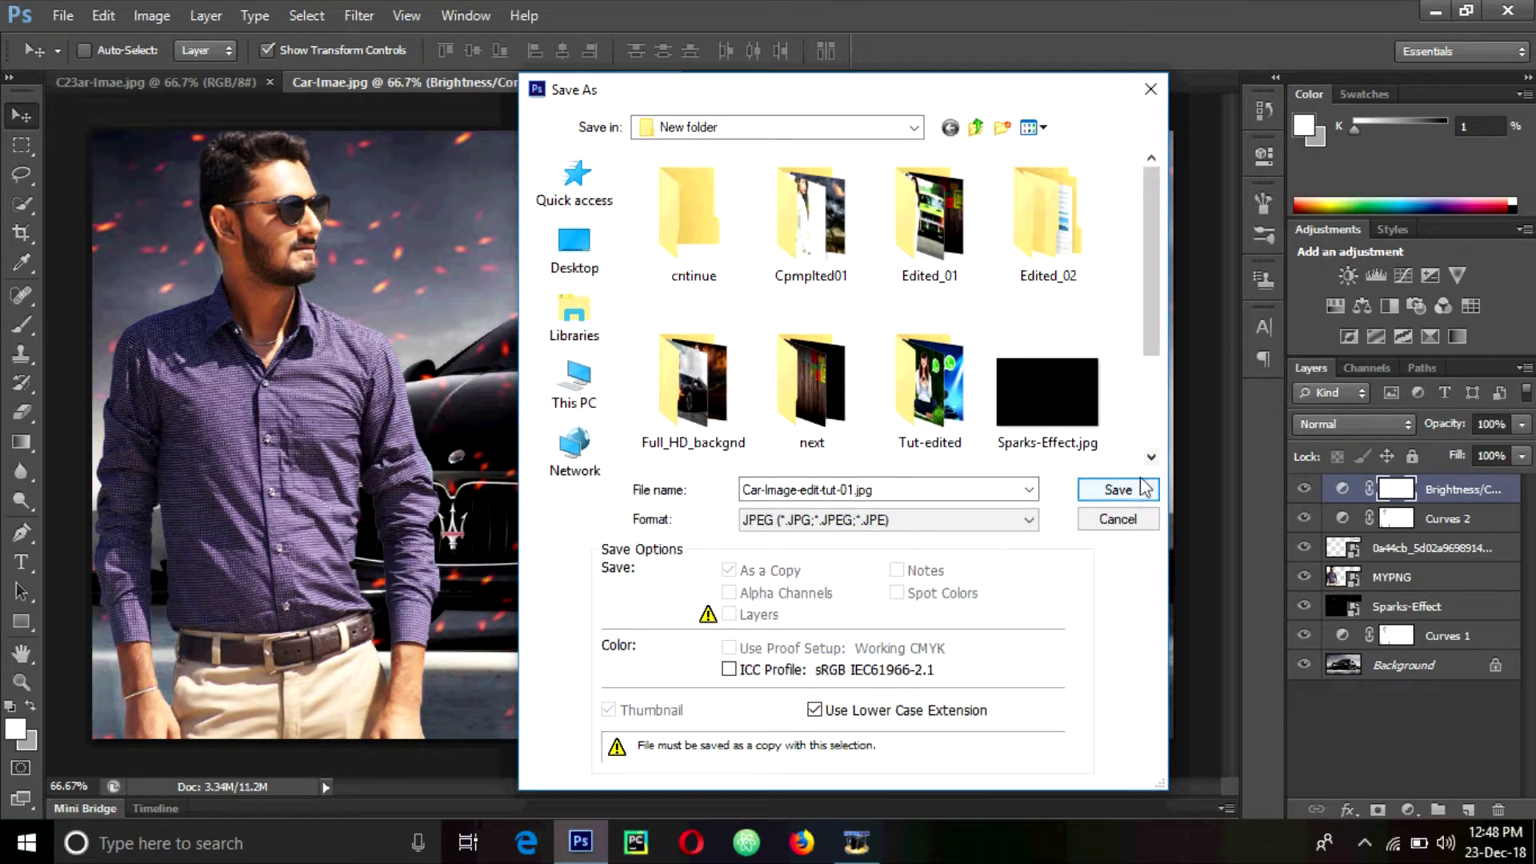
left_click(1117, 489)
left_click(901, 206)
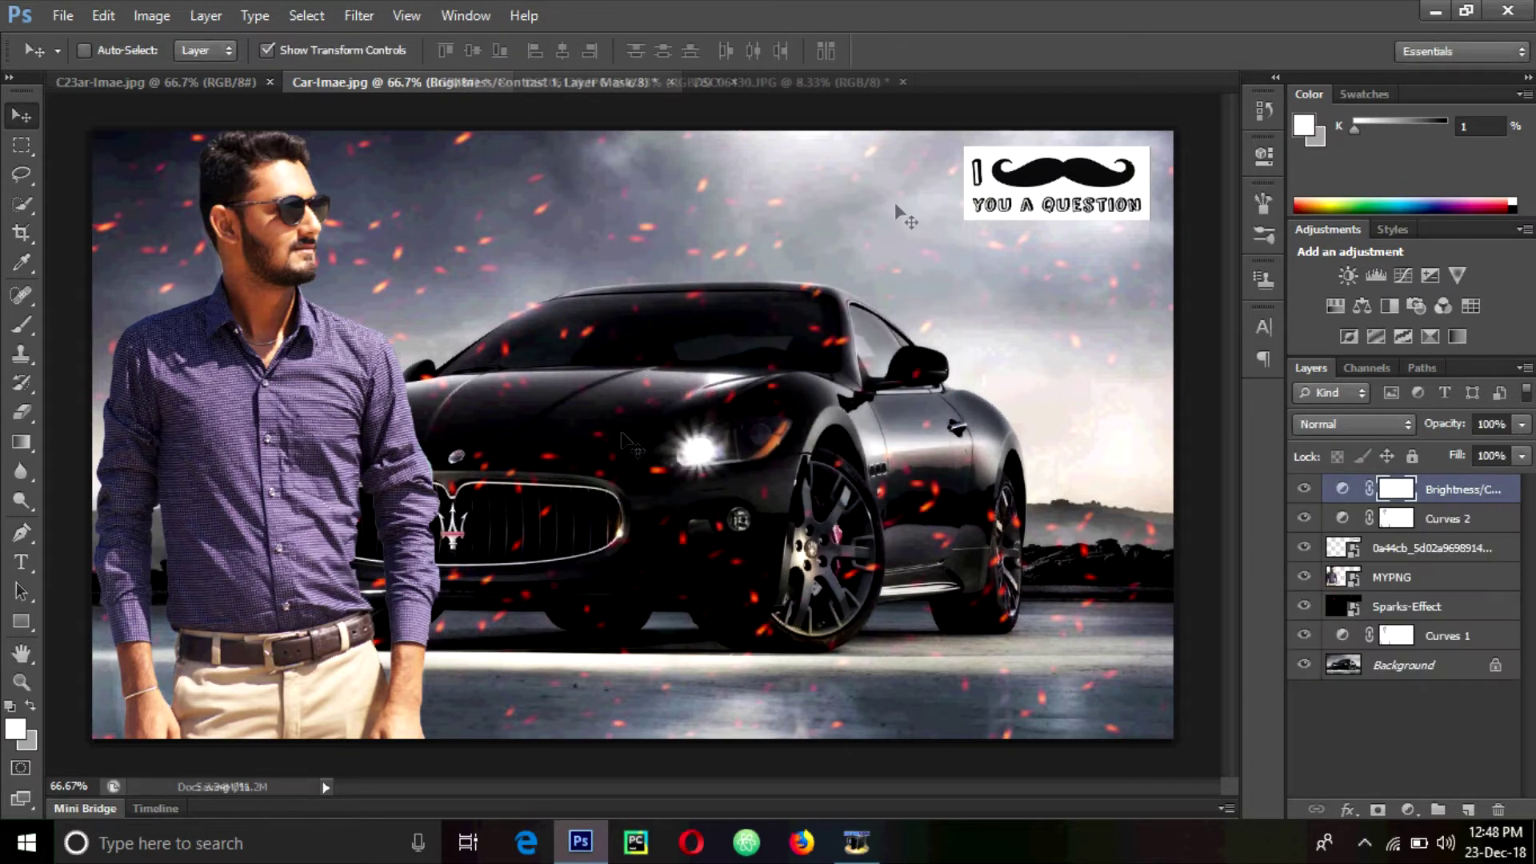
left_click(255, 788)
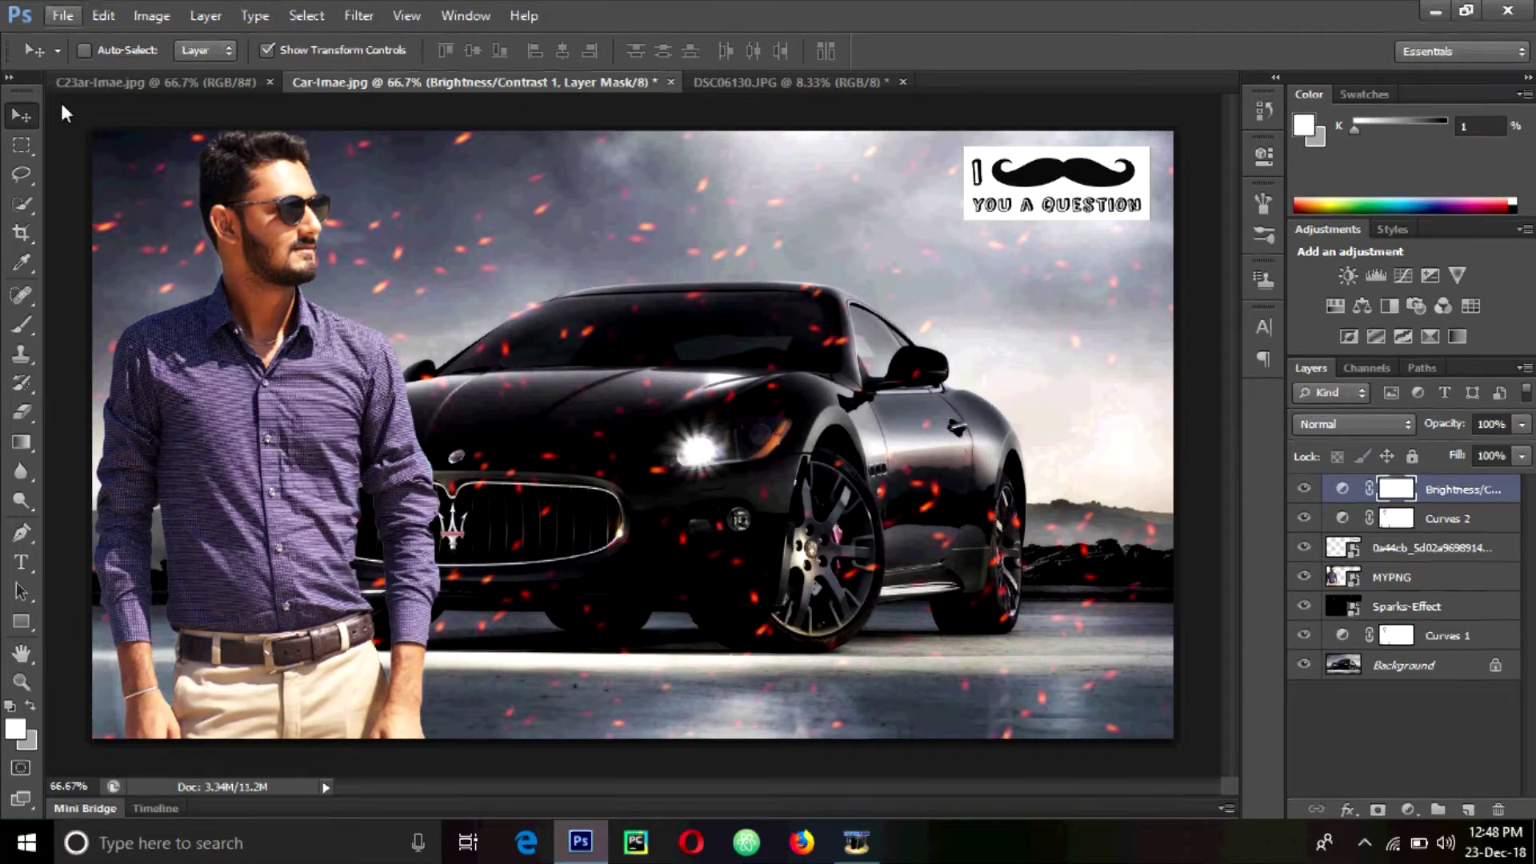